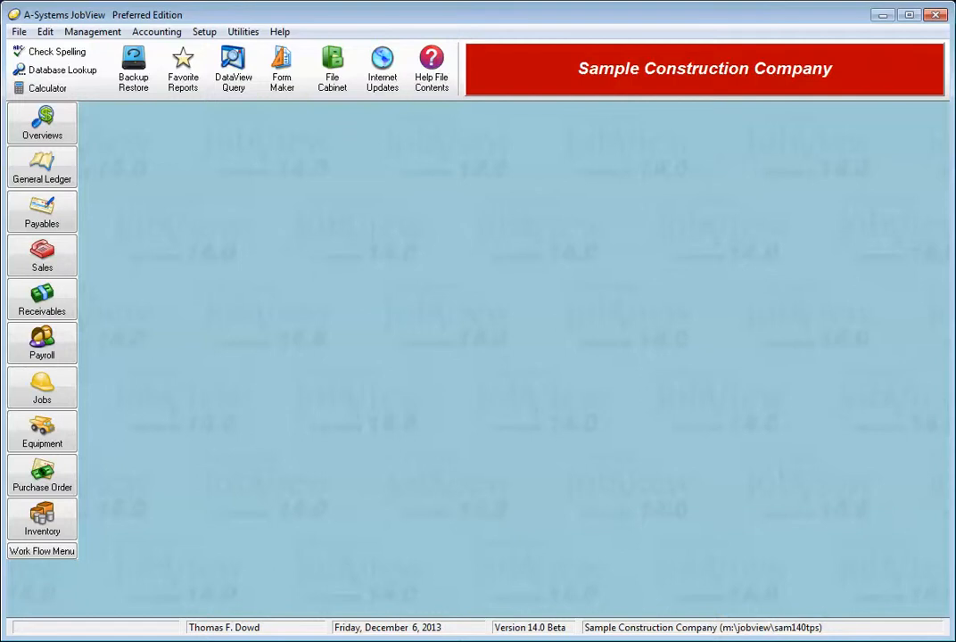
# Open the Overviews work flow and bring up the Work Flow Menu preferences.
pyautogui.click(59, 137)
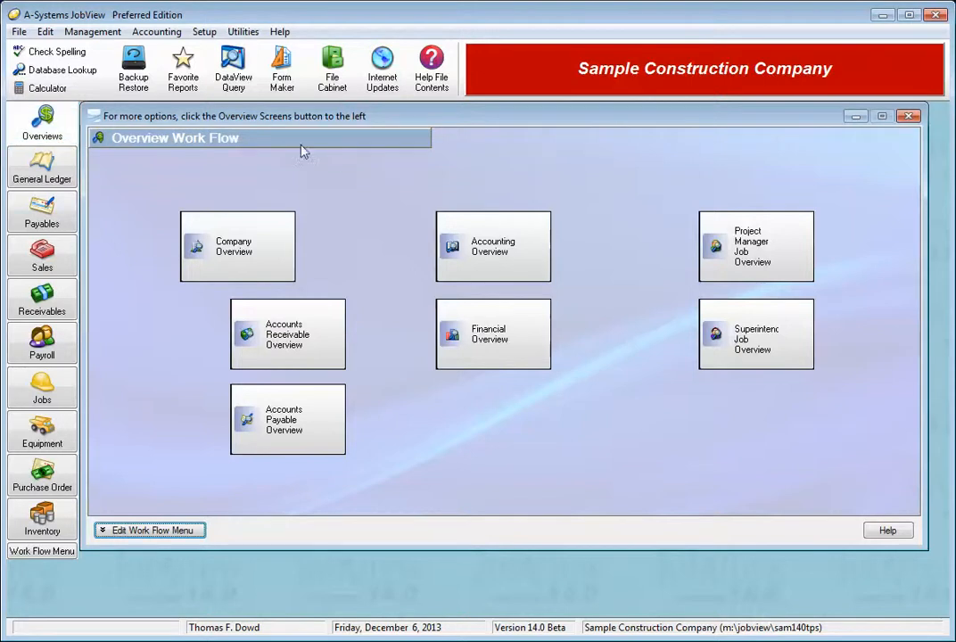
pyautogui.click(205, 34)
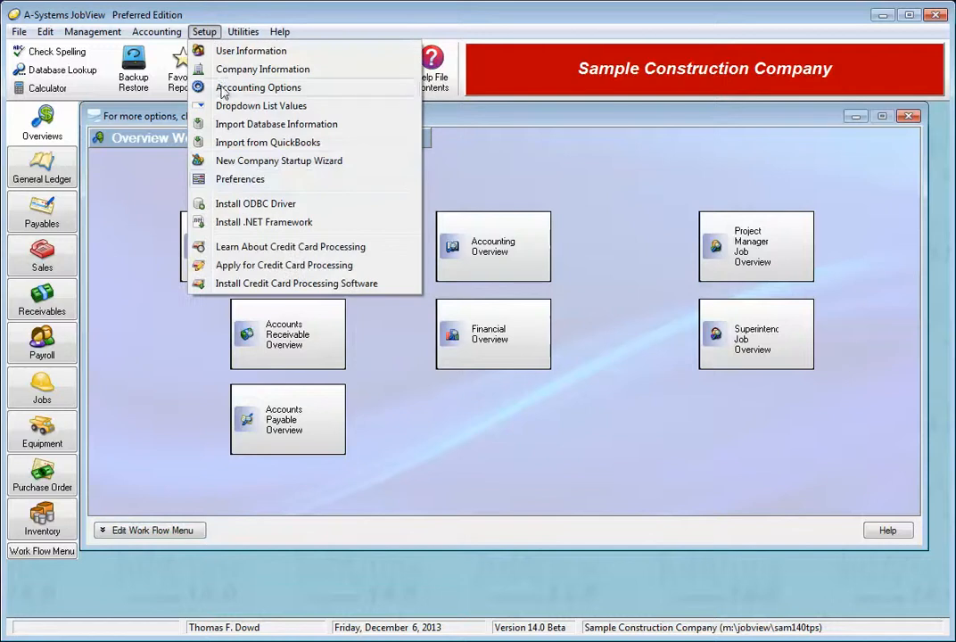
pyautogui.click(234, 179)
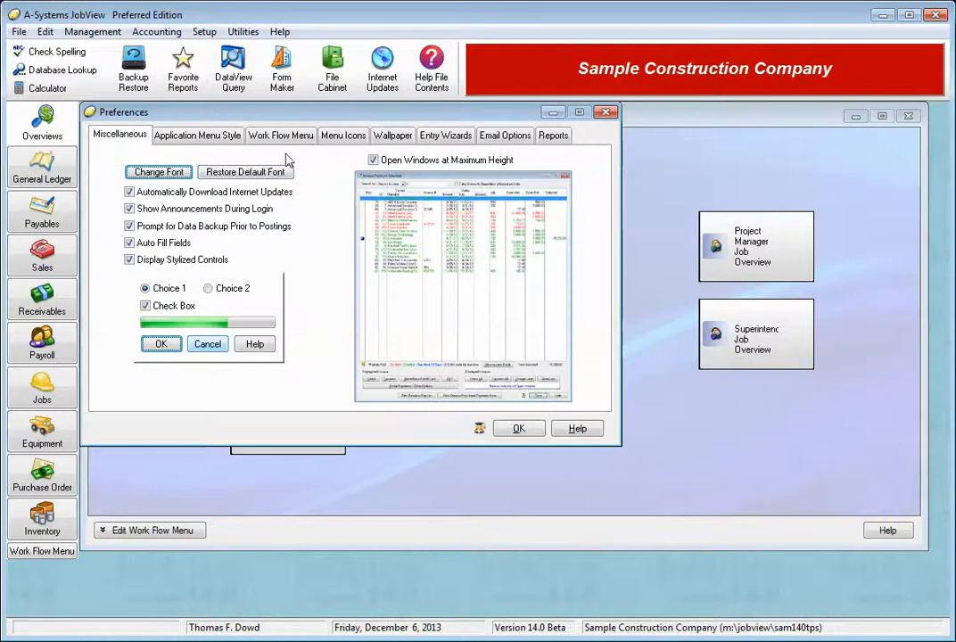
pyautogui.click(276, 133)
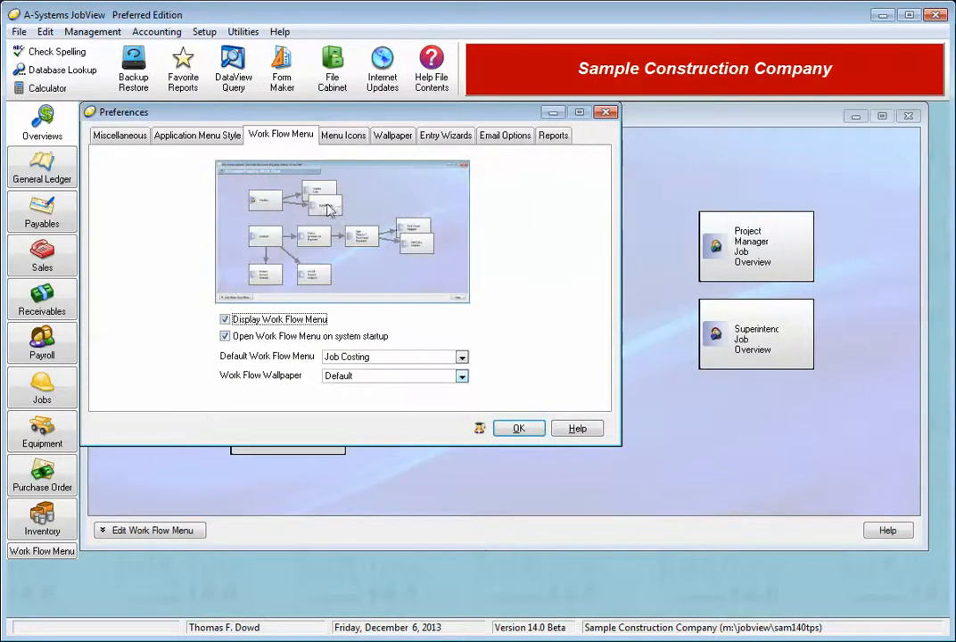
# Preview the Highway, House Plans and Grass wallpapers, set the Work Flow Wallpaper to Random and save the preferences.
pyautogui.click(369, 379)
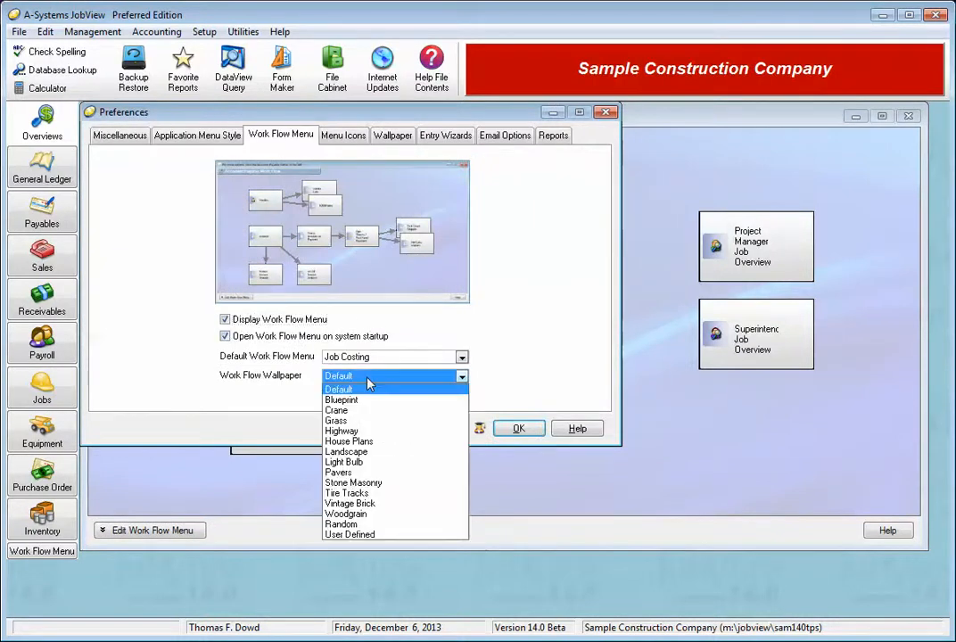
pyautogui.press('Down')
pyautogui.press('Down')
pyautogui.press('Down')
pyautogui.press('Down')
pyautogui.press('Down')
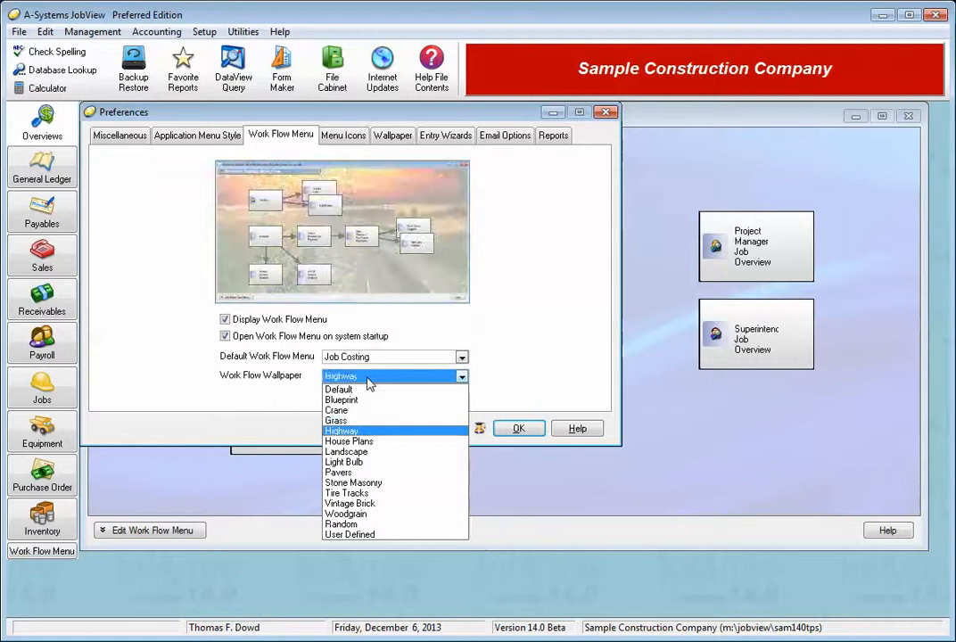
pyautogui.press('Down')
pyautogui.press('Down')
pyautogui.press('Up')
pyautogui.press('Up')
pyautogui.press('Up')
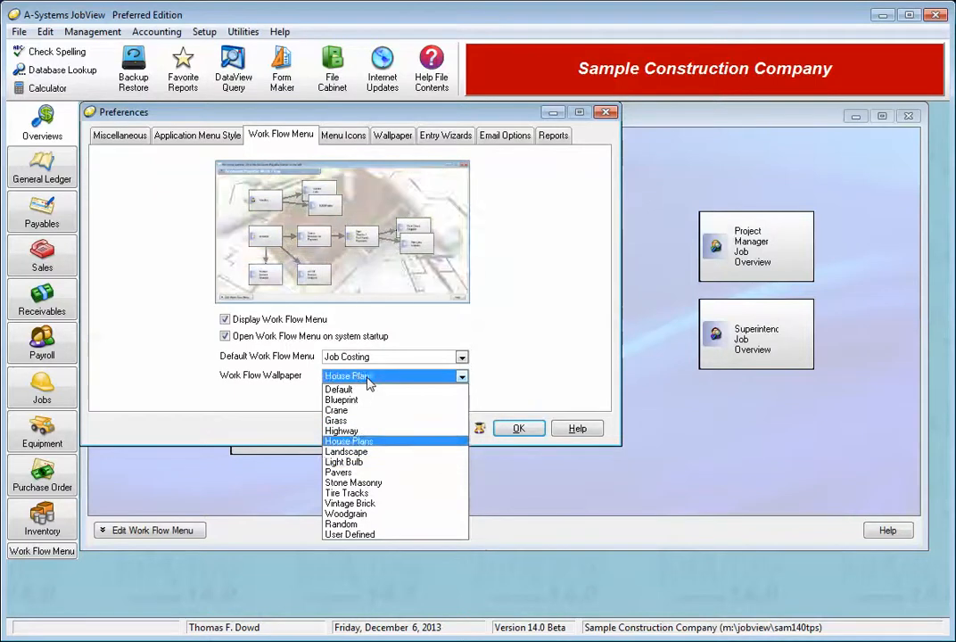
pyautogui.press('Up')
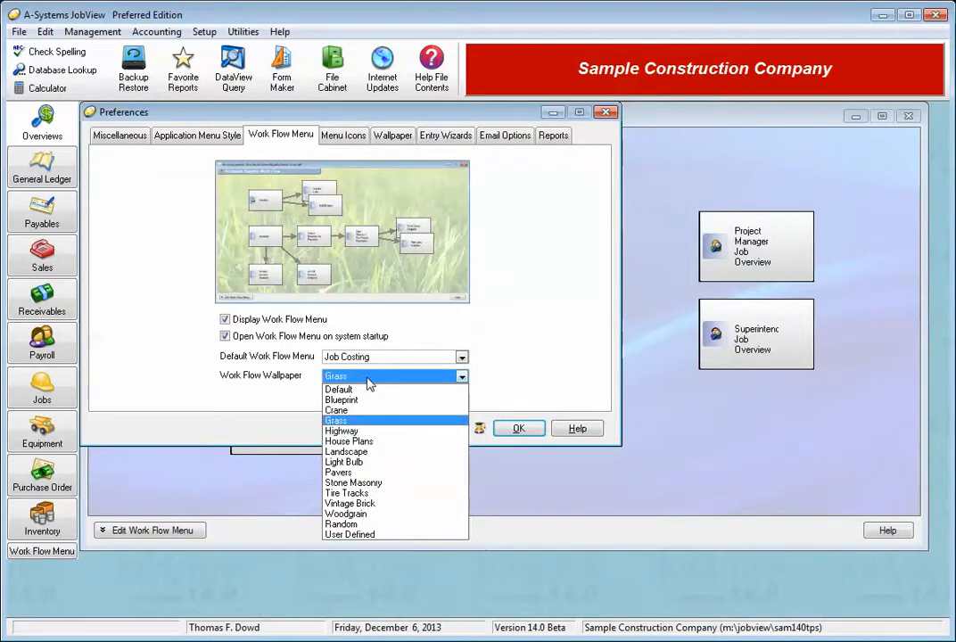
pyautogui.click(346, 523)
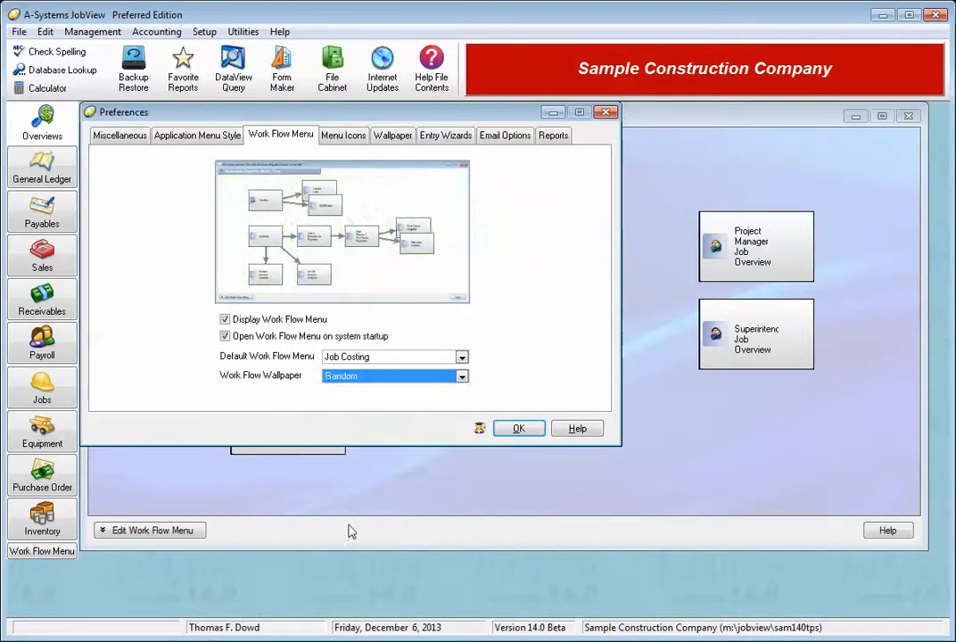
pyautogui.click(524, 431)
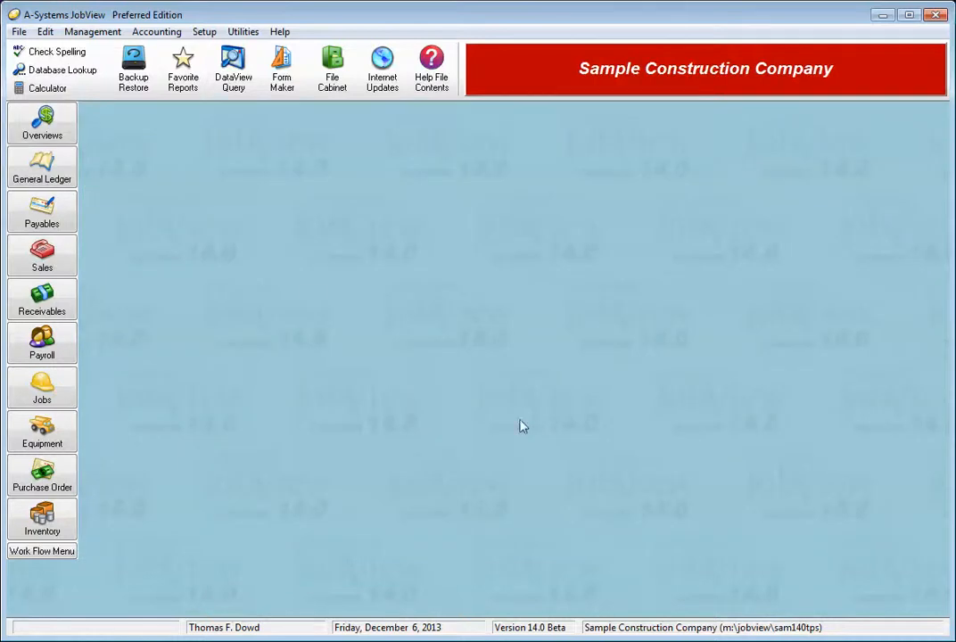
# View the Overviews, General Ledger and Accounts Payable work flows to compare their wallpapers.
pyautogui.click(27, 125)
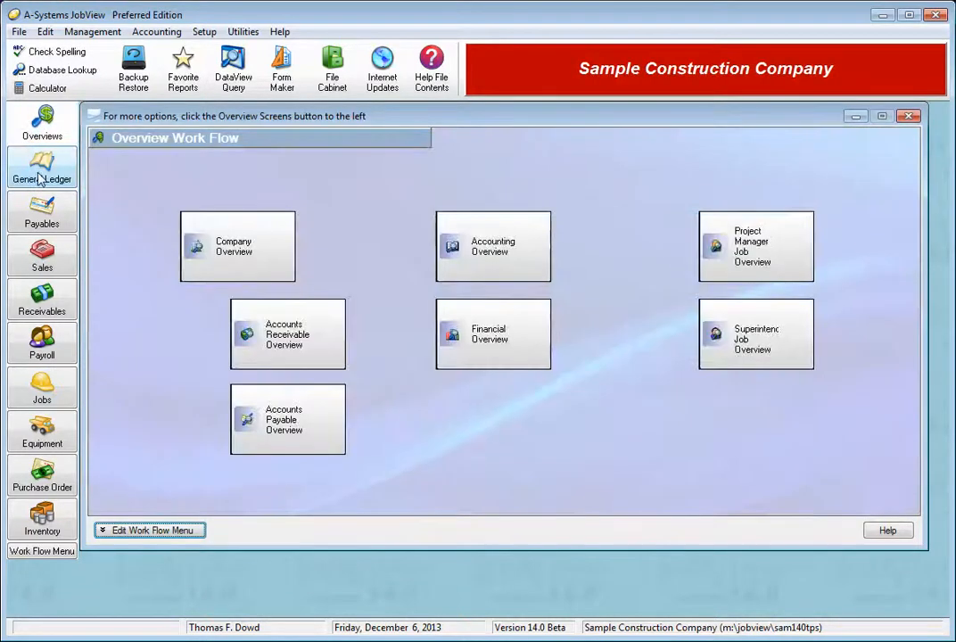
pyautogui.click(39, 179)
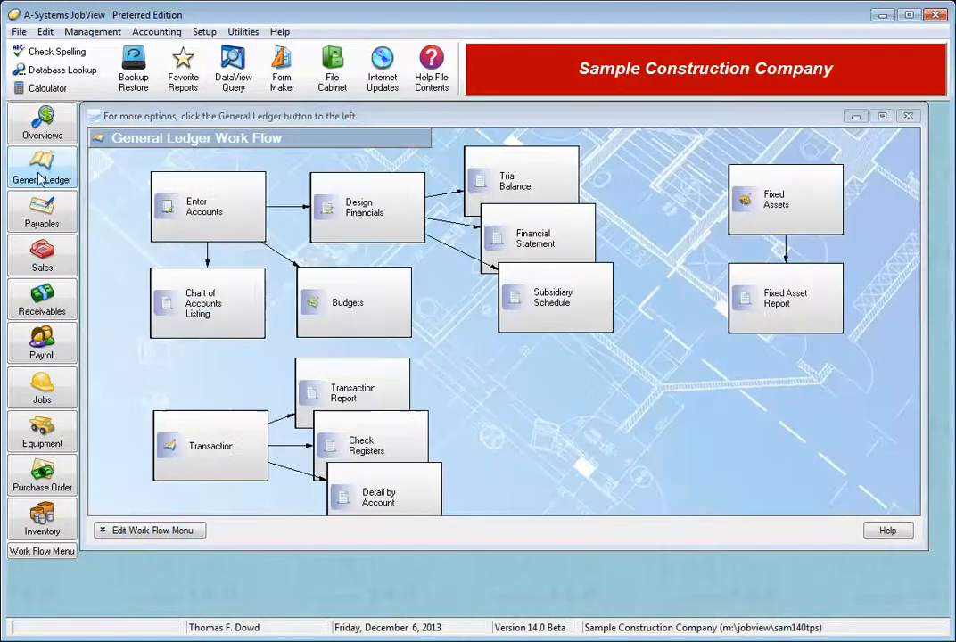
pyautogui.click(39, 222)
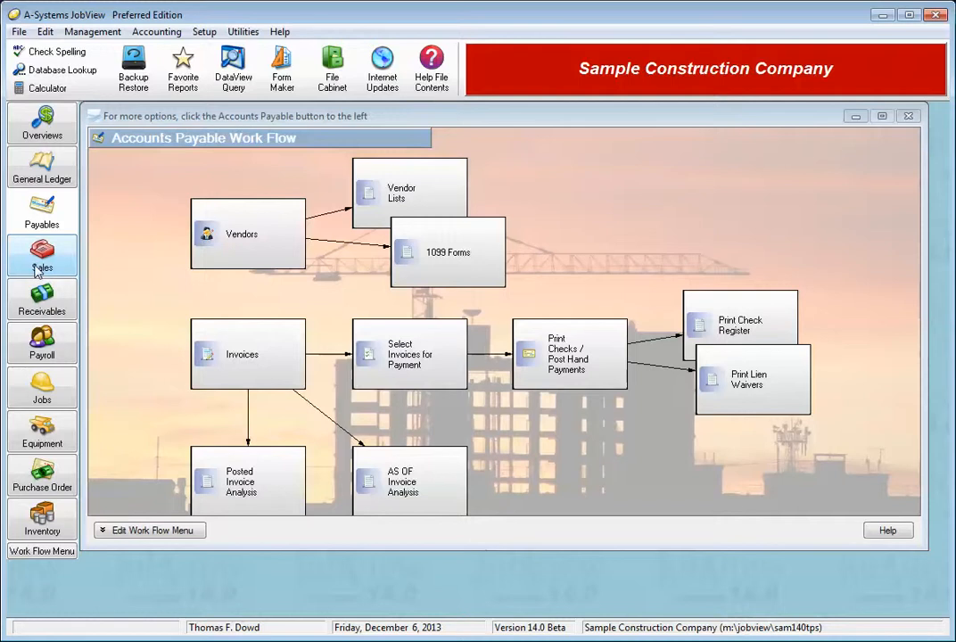
# View the list of modules available under the accounting setup options and dismiss it.
pyautogui.click(203, 31)
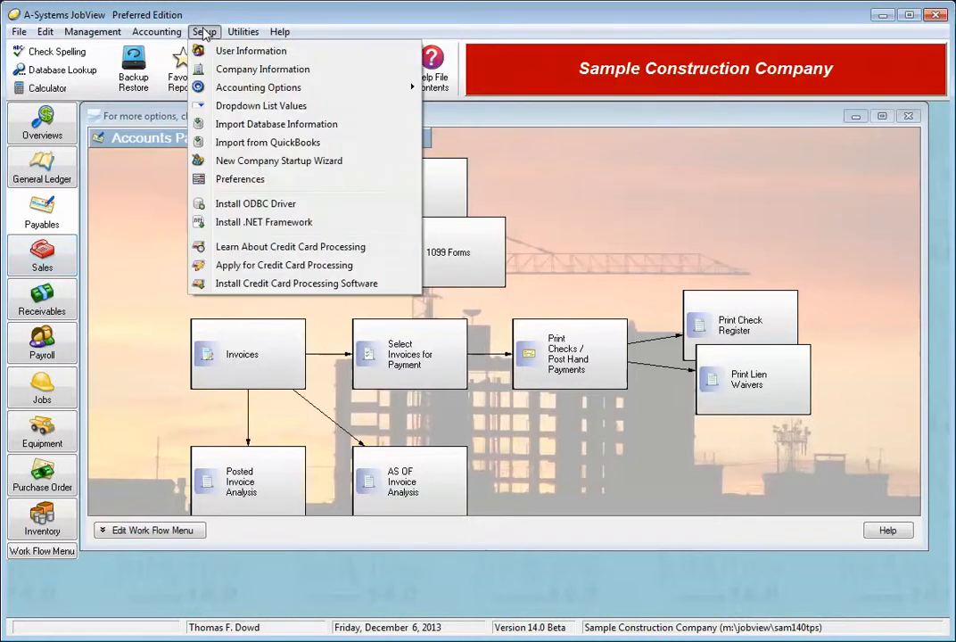
pyautogui.moveTo(222, 94)
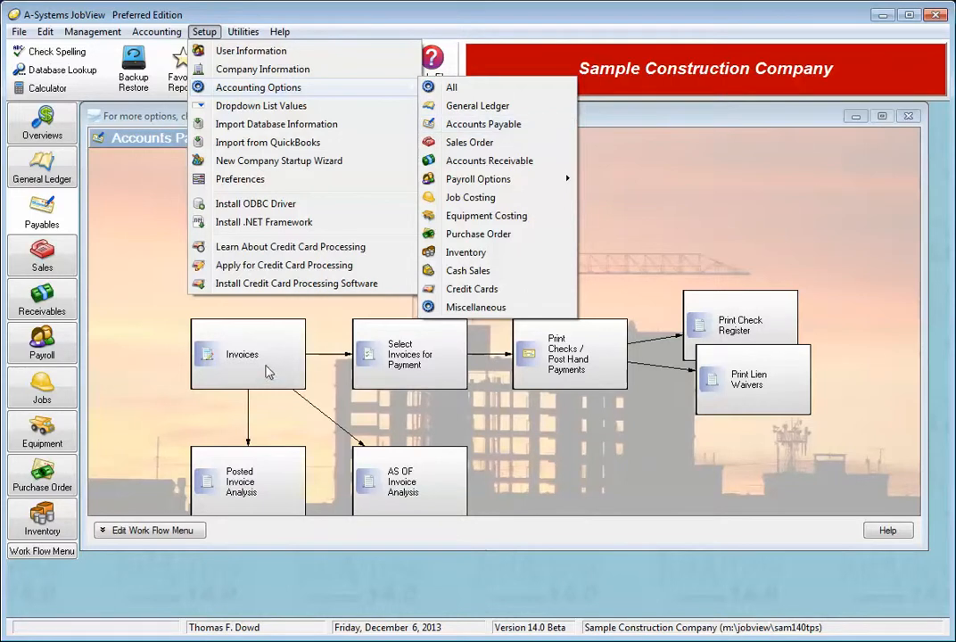
pyautogui.click(134, 344)
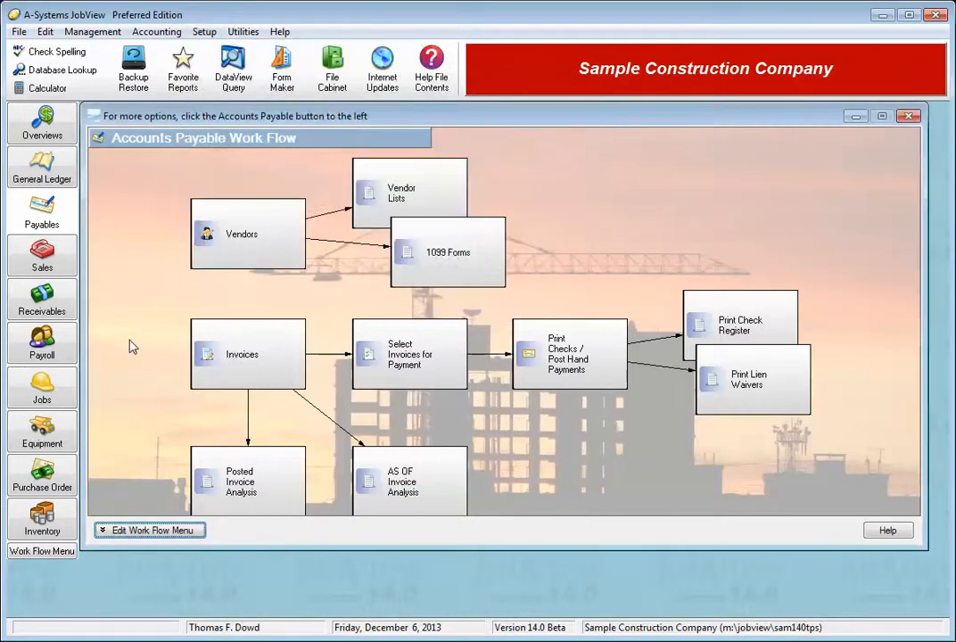
# Review the Accounts Payable setup options through the Payables module shortcut and cancel without changes.
pyautogui.click(34, 216)
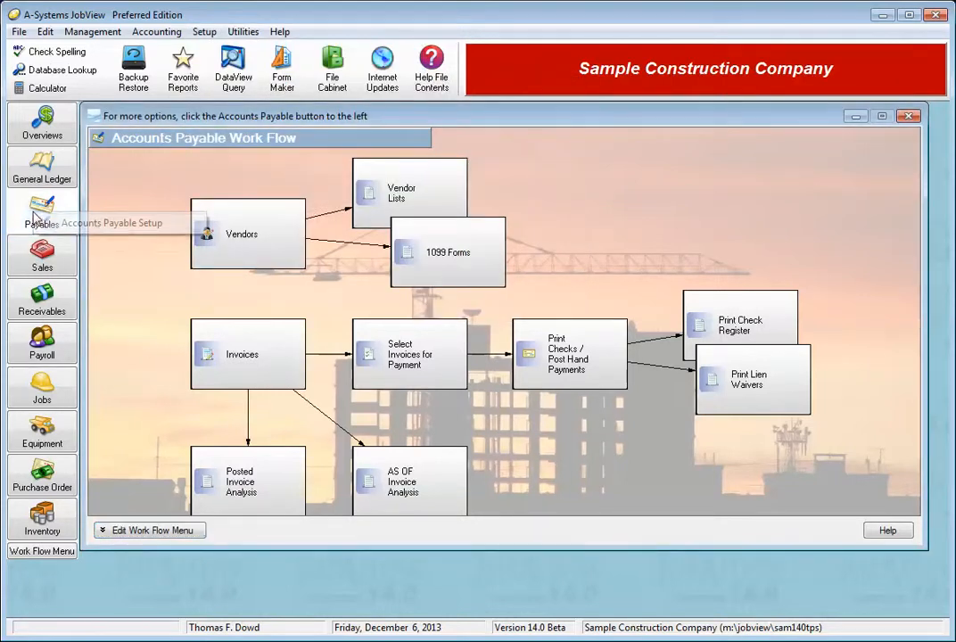
pyautogui.click(98, 223)
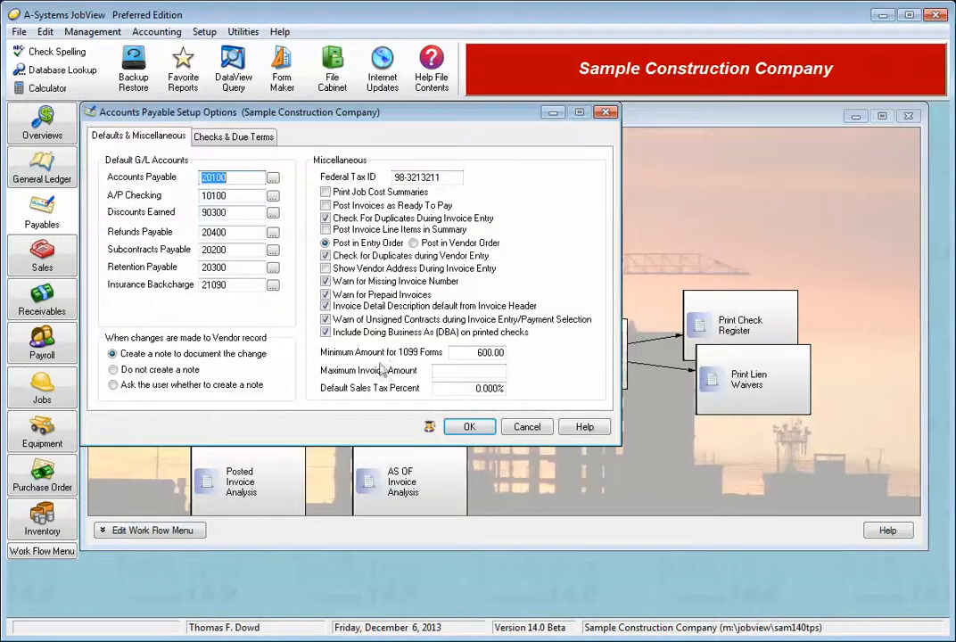
pyautogui.click(526, 428)
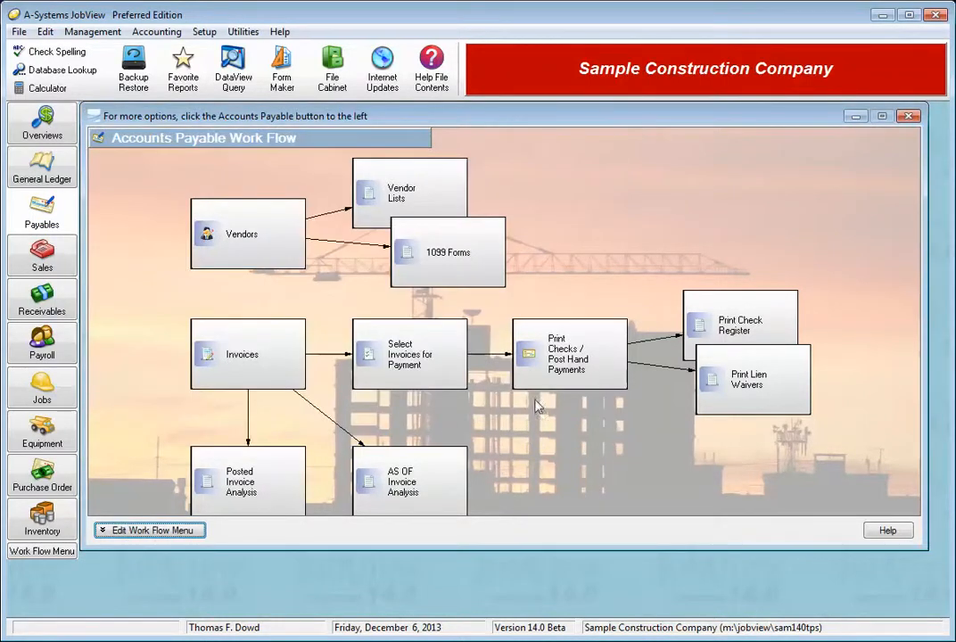
# Include the company logo C:\Clarion8\JobView\SampleConstructionLogo.gif in the company specific title bar, apply it and save the company information.
pyautogui.rightClick(521, 81)
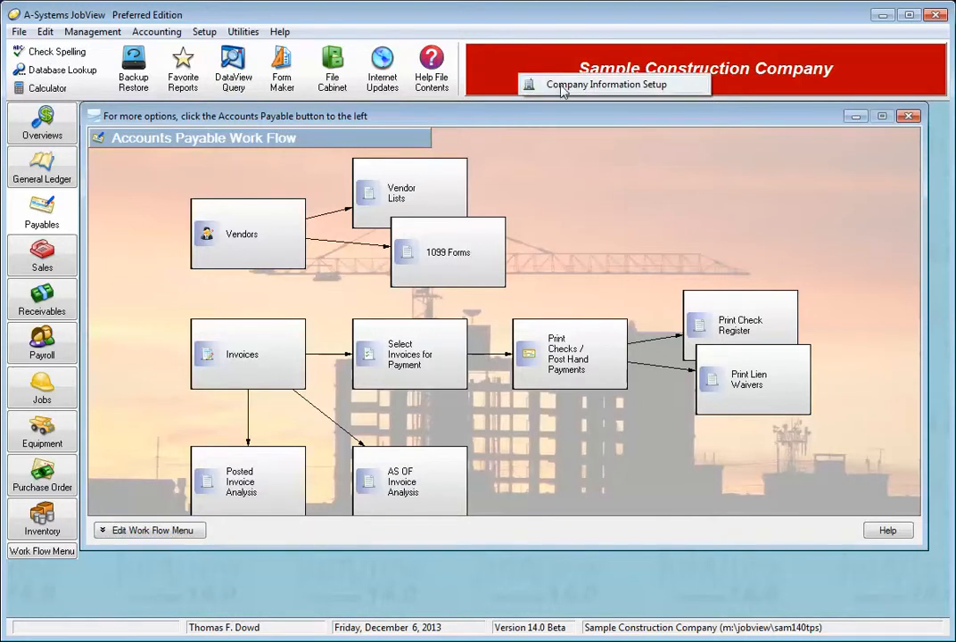
pyautogui.click(562, 85)
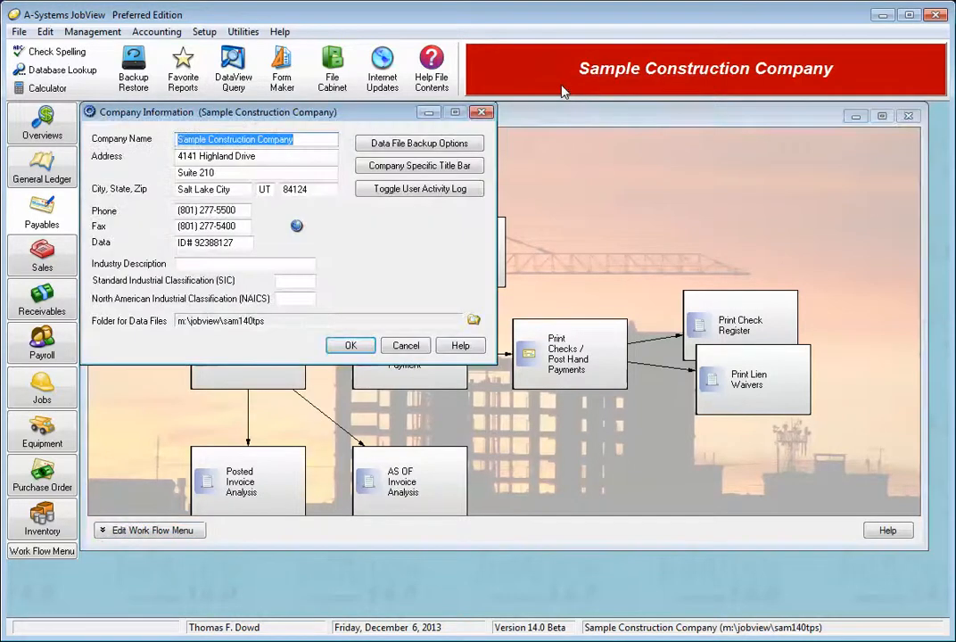
pyautogui.click(395, 166)
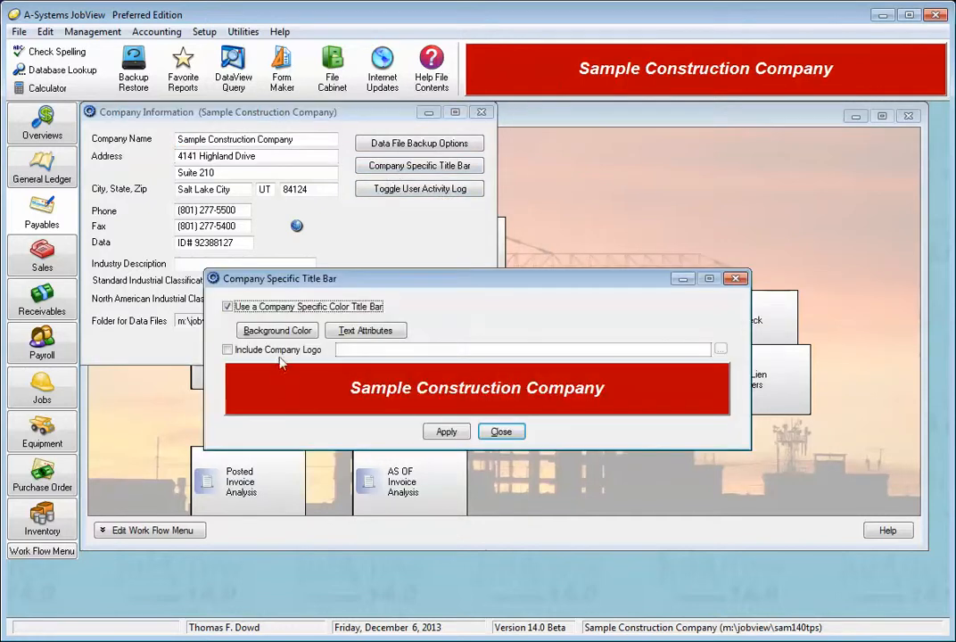
pyautogui.click(228, 350)
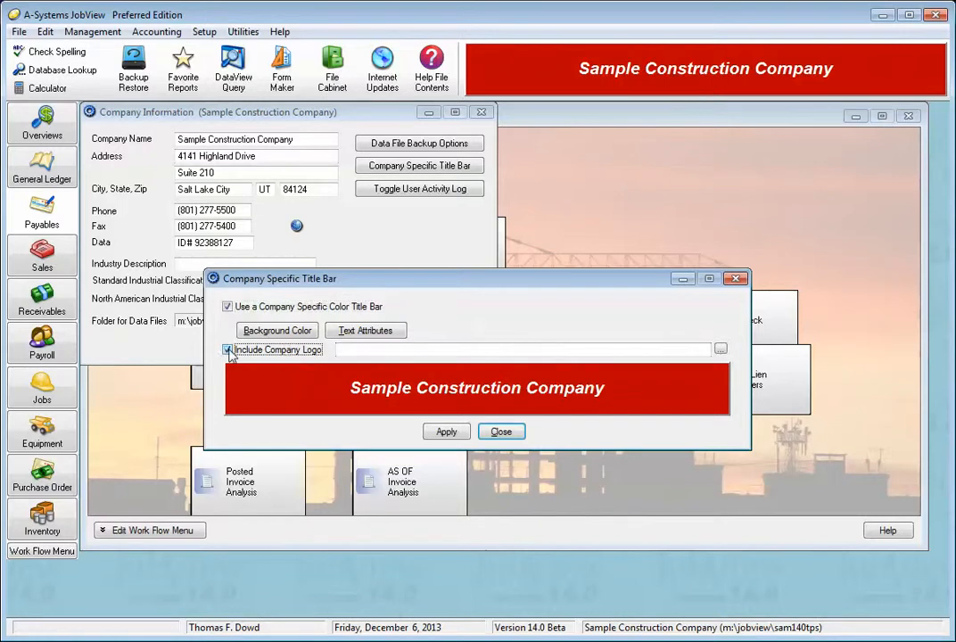
pyautogui.click(352, 350)
pyautogui.write('C:\\Clarion8\\JobView\\SampleConstructionLogo.gif')
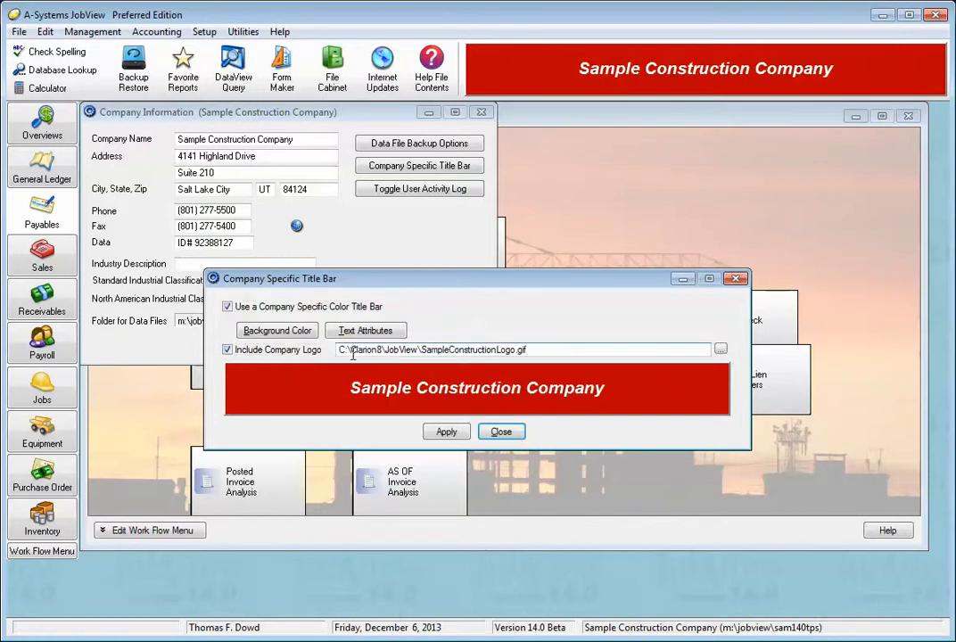
pyautogui.click(442, 432)
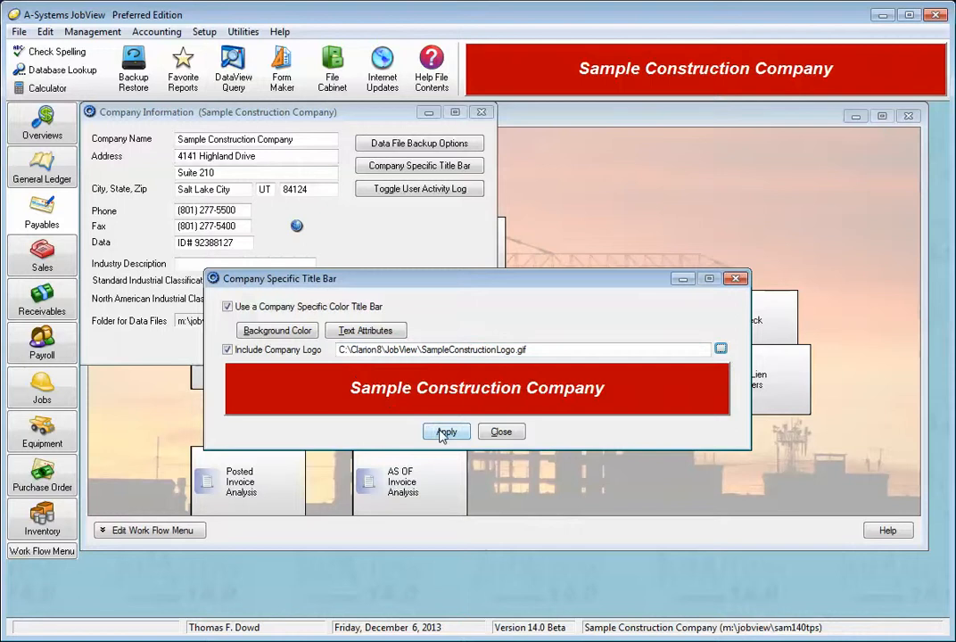
pyautogui.click(503, 434)
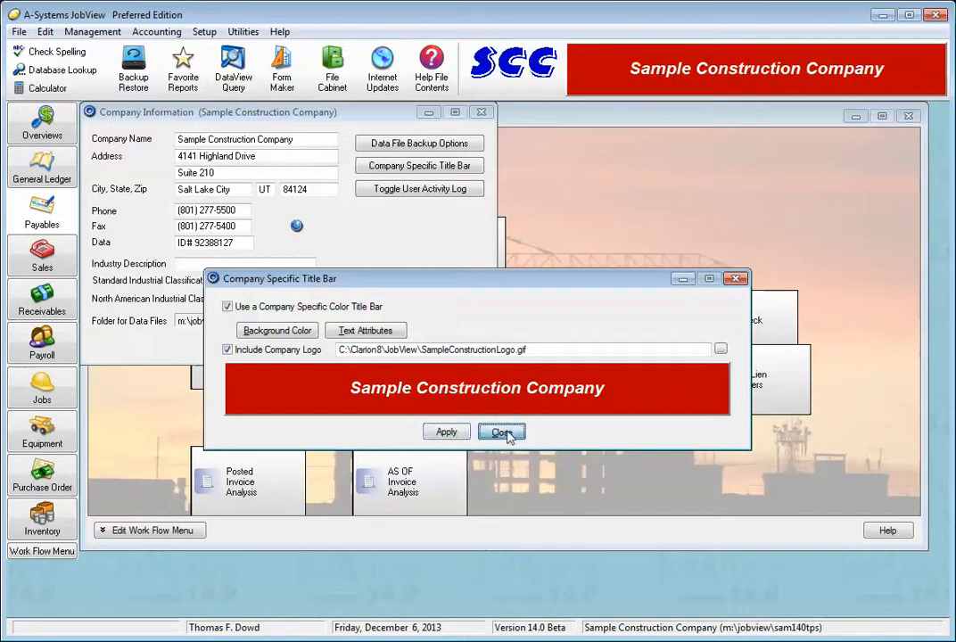
pyautogui.click(351, 350)
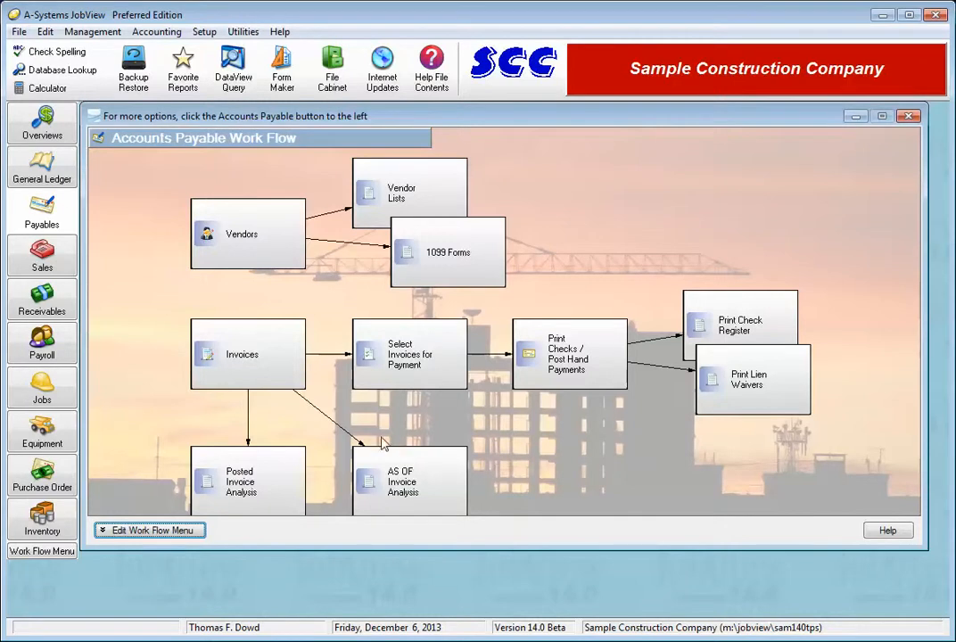
# Open the Accounts Payable invoices and select the Demo Data batch.
pyautogui.click(257, 354)
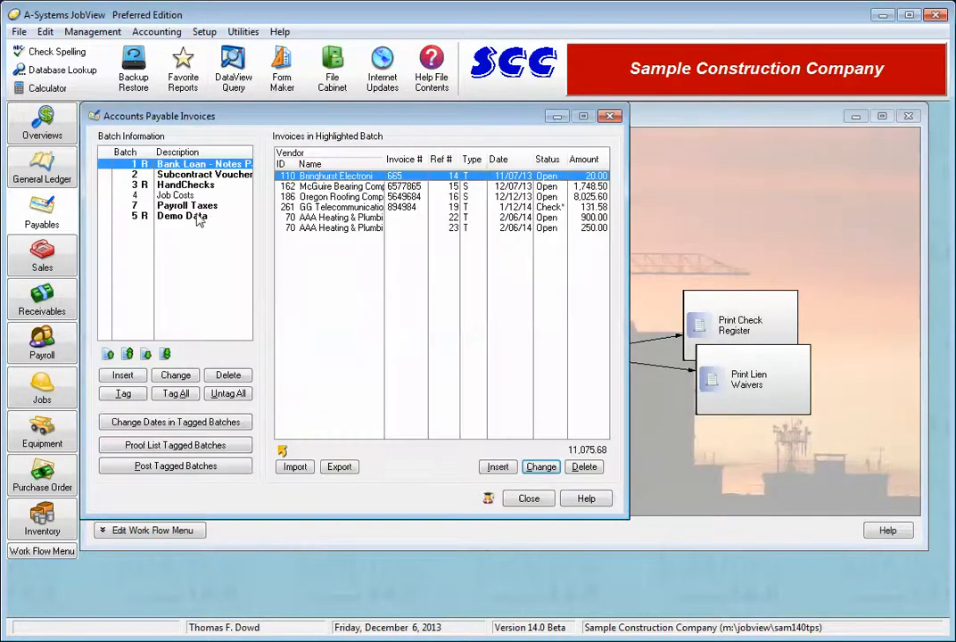
pyautogui.click(194, 217)
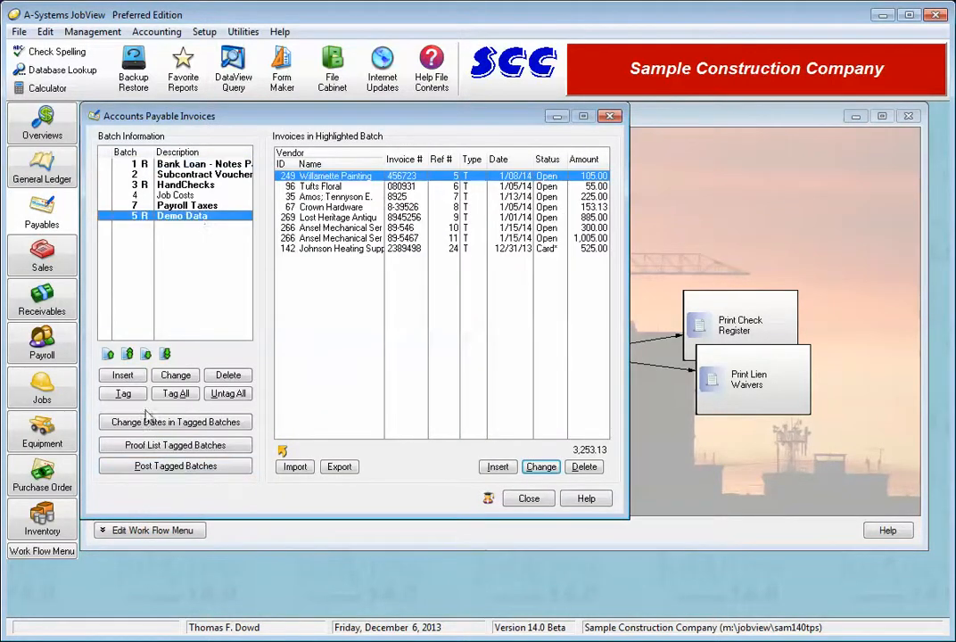
# Move the Demo Data batch up the batch list and back down to the end.
pyautogui.click(112, 356)
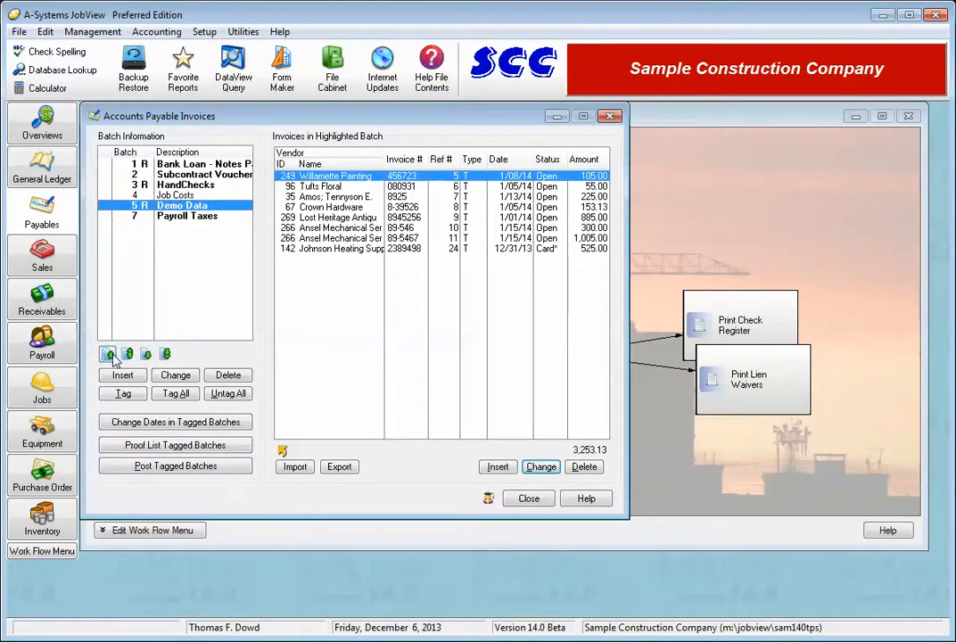
pyautogui.click(113, 356)
pyautogui.click(147, 357)
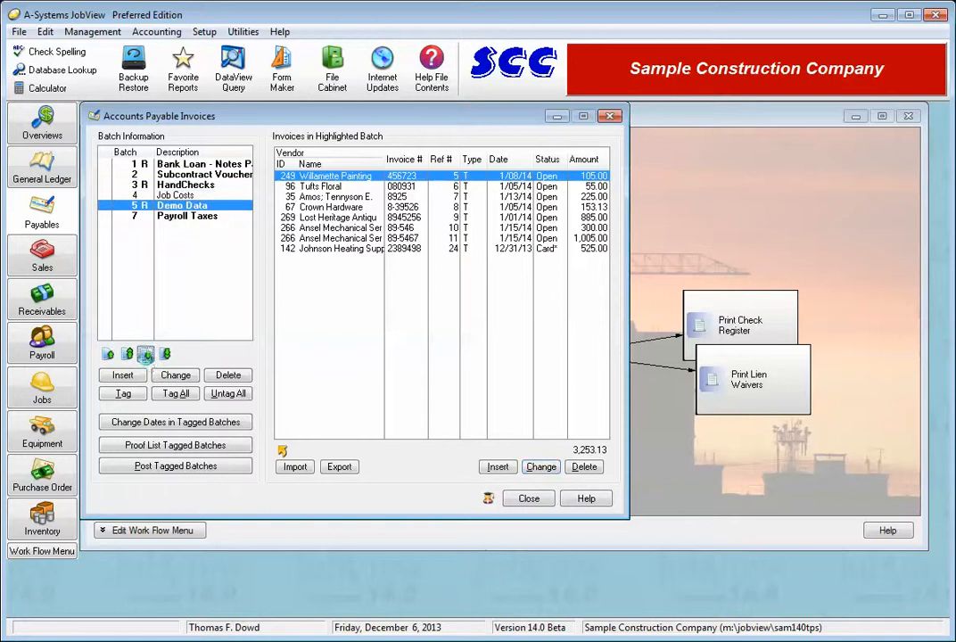
pyautogui.click(147, 356)
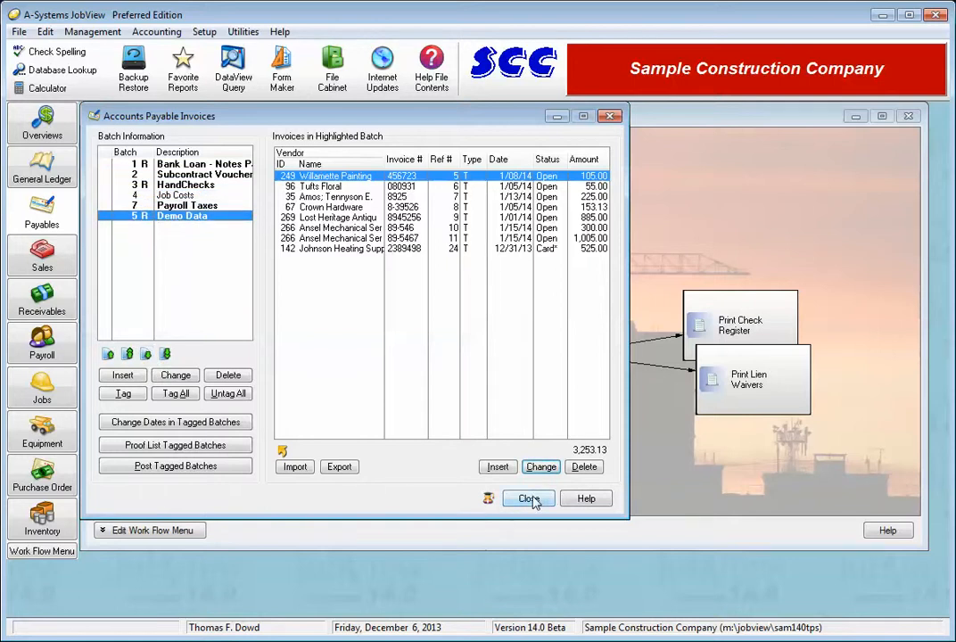
# Open the Willamette Painting invoice in the Demo Data batch and look up its default job by name with TENNIS.
pyautogui.doubleClick(354, 183)
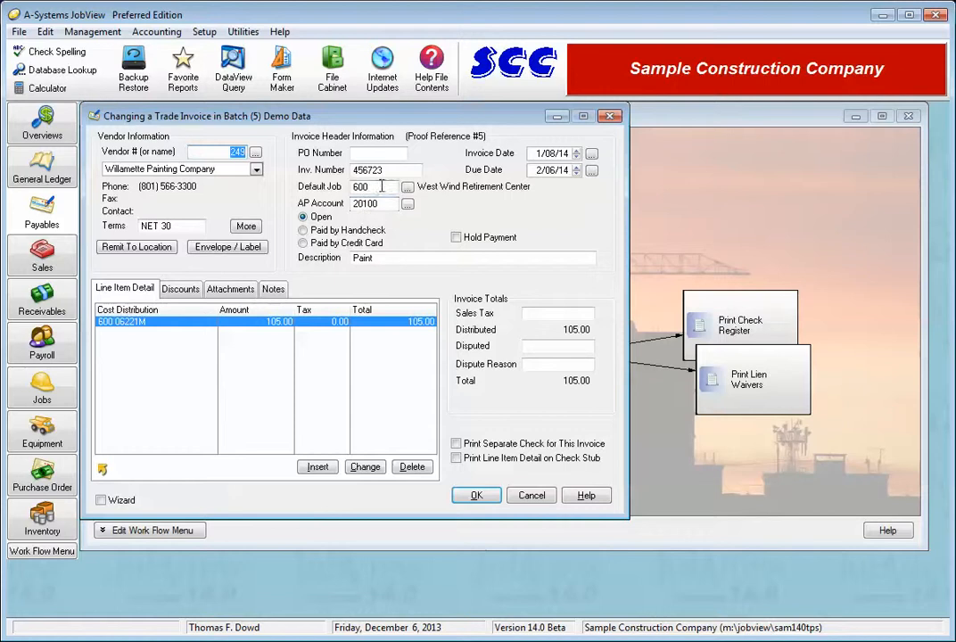
pyautogui.click(382, 187)
pyautogui.moveTo(382, 187); pyautogui.dragTo(338, 186)
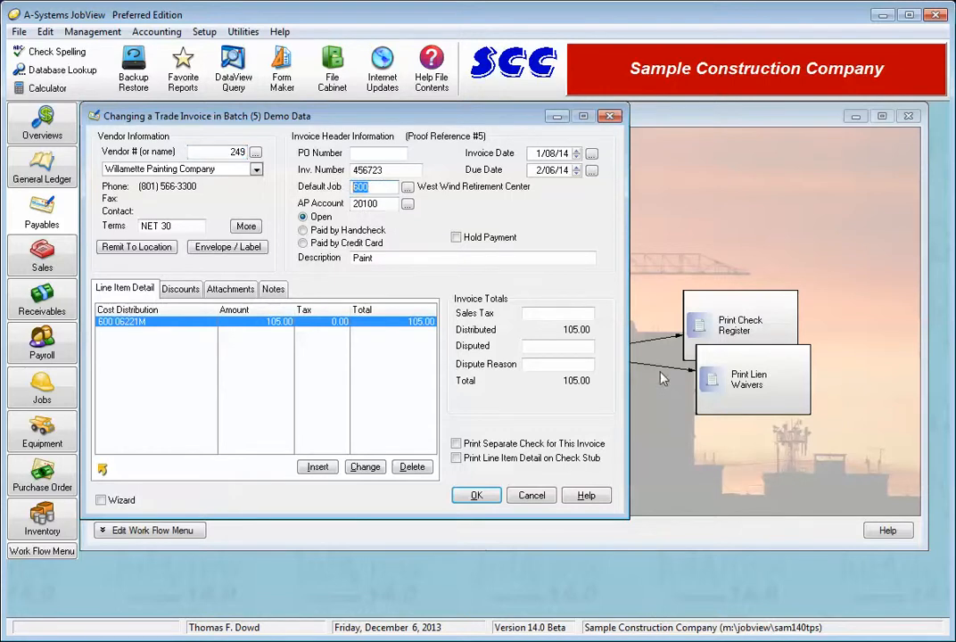
pyautogui.write('TENNIS')
pyautogui.press('Tab')
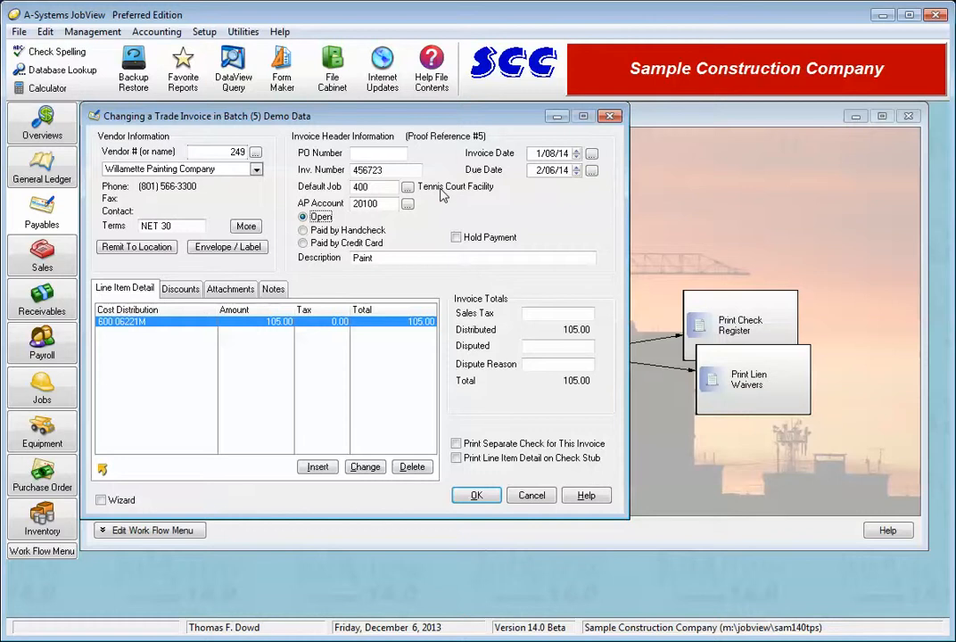
# Leave the Willamette Painting invoice without saving, close the Accounts Payable invoices and open the vendor list.
pyautogui.click(536, 500)
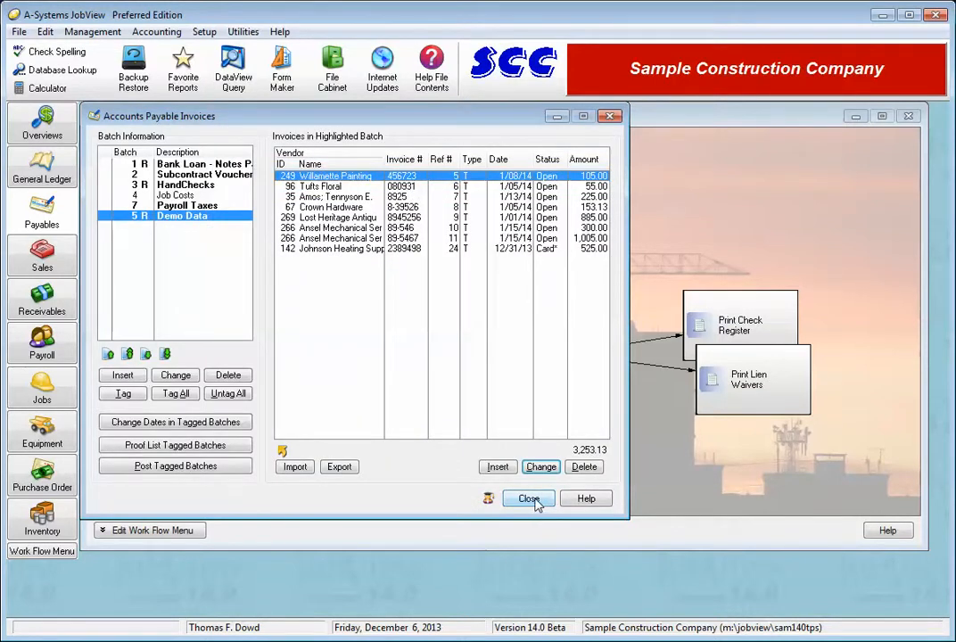
pyautogui.click(531, 499)
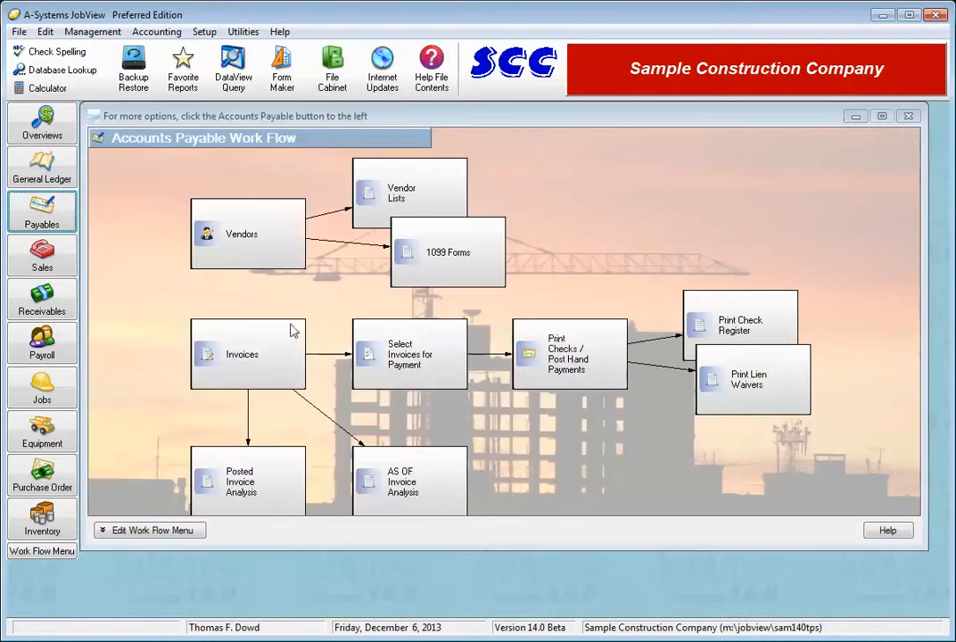
pyautogui.click(245, 241)
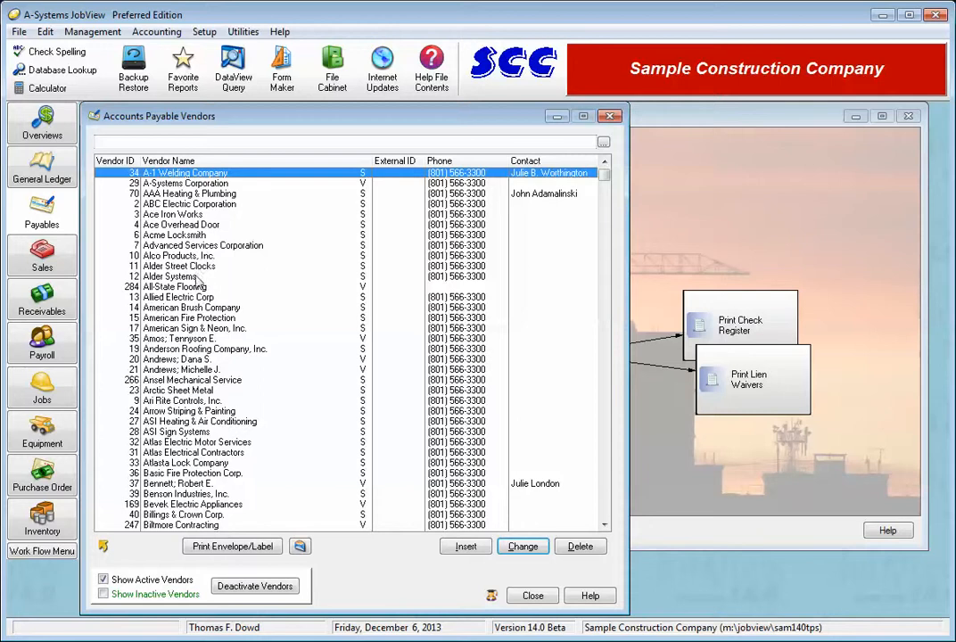
# Start a new note for the vendor American Brush Company with the subject Payment Message.
pyautogui.click(188, 308)
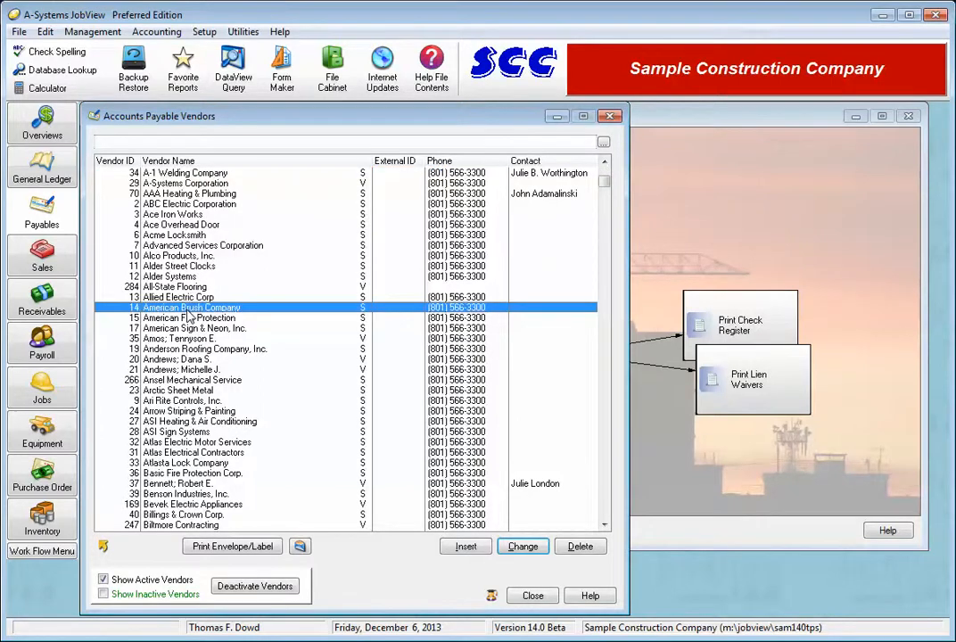
pyautogui.doubleClick(188, 309)
pyautogui.click(514, 141)
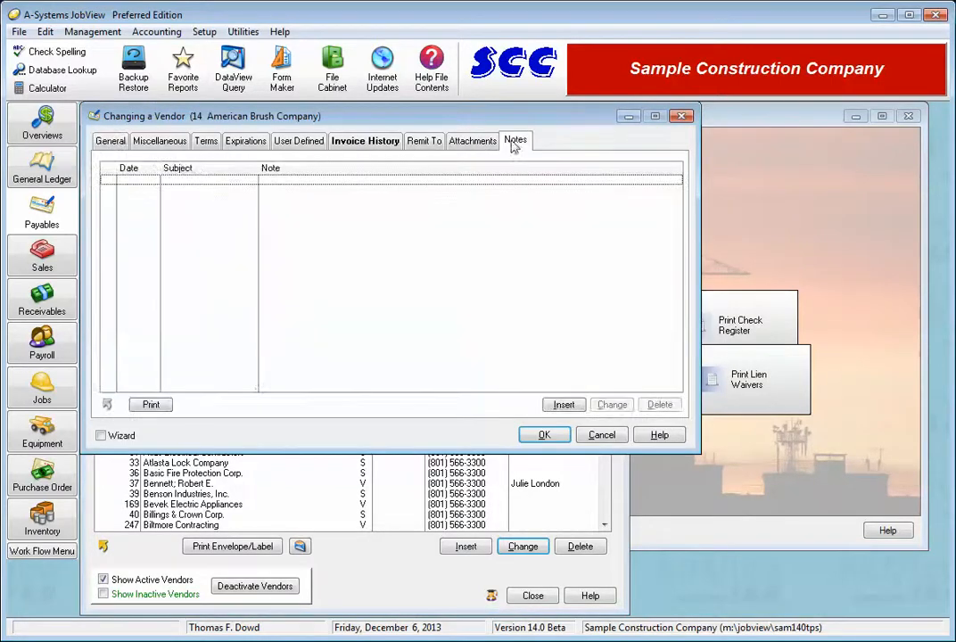
pyautogui.click(562, 404)
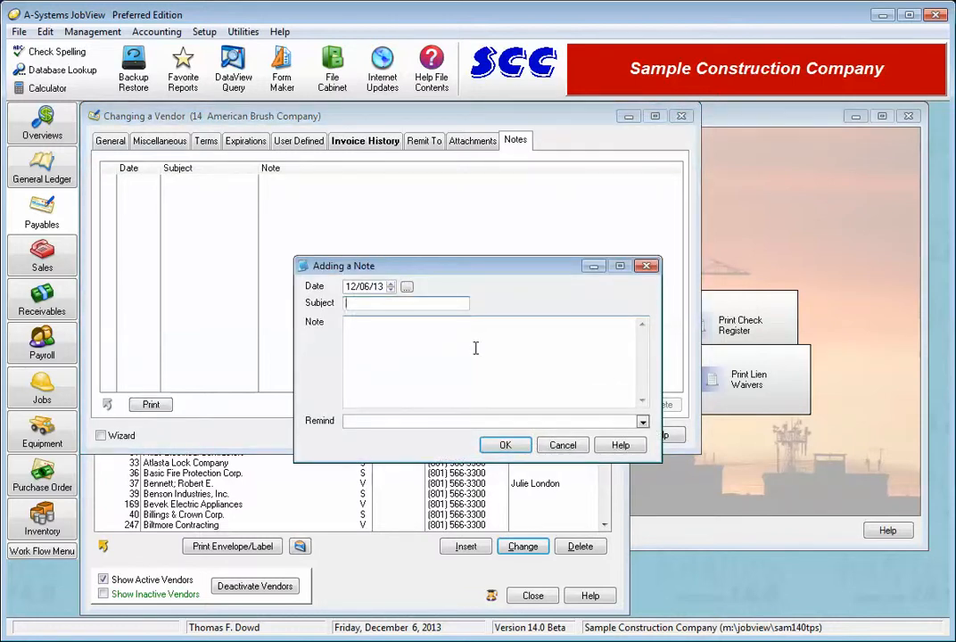
pyautogui.write('Paymn')
pyautogui.write('nt Message')
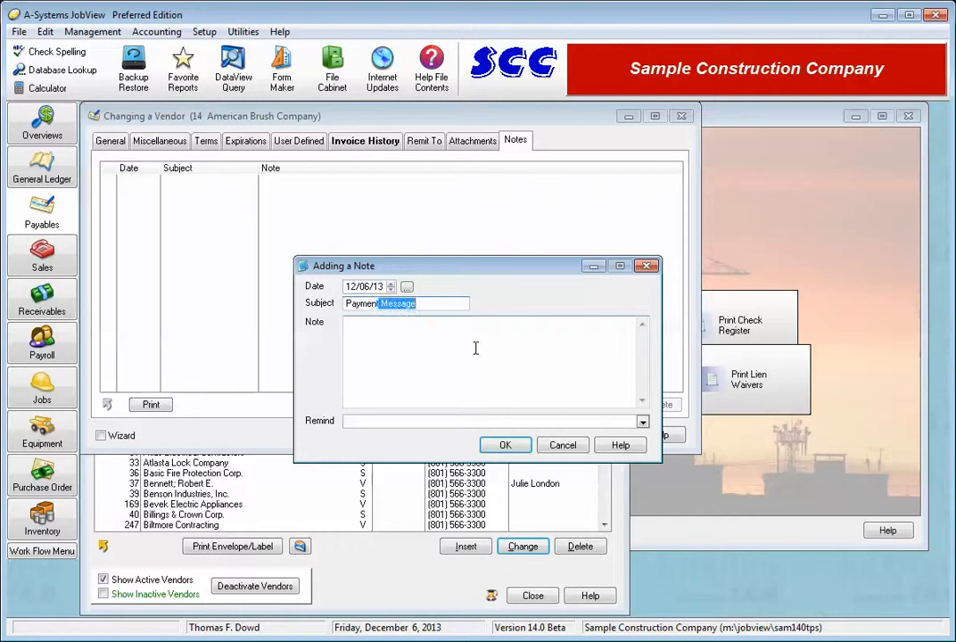
pyautogui.press('Tab')
# Write the note "He is slow!", set its reminder to display when selecting invoices for payment, and save the note and vendor.
pyautogui.write('H')
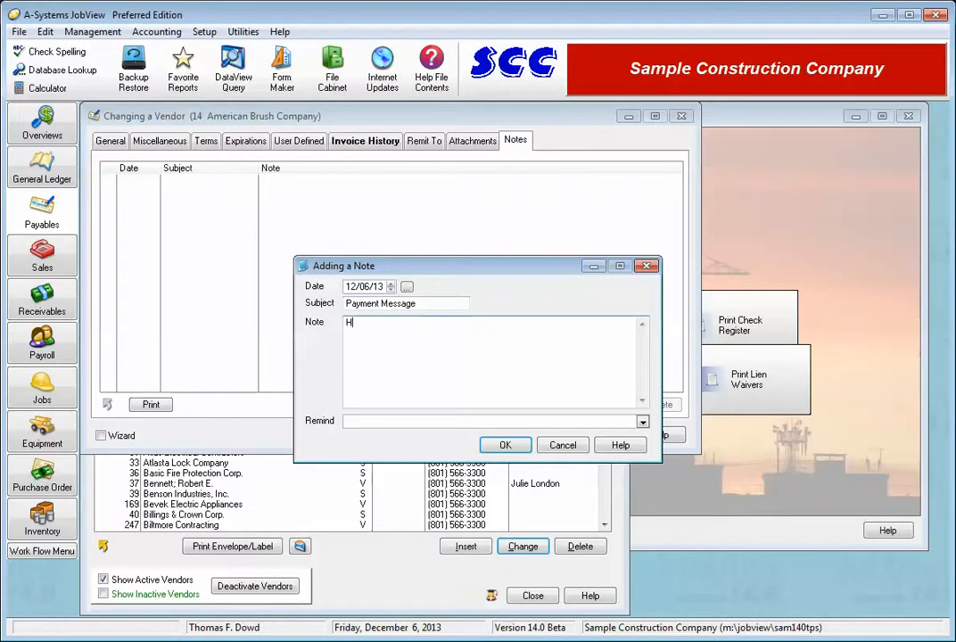
pyautogui.write('e is s')
pyautogui.write('lowl')
pyautogui.click(641, 420)
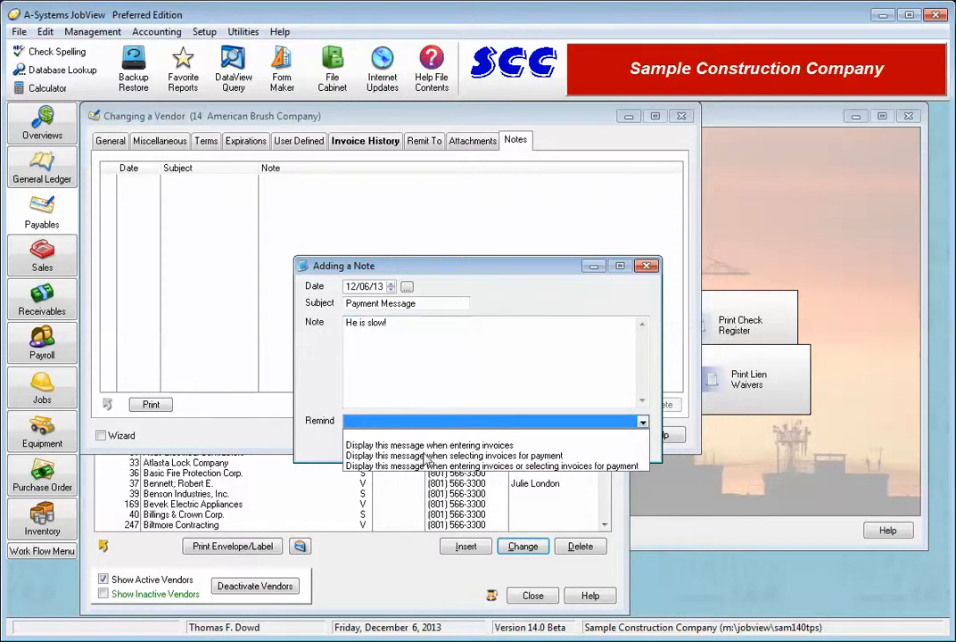
pyautogui.click(421, 456)
pyautogui.click(505, 446)
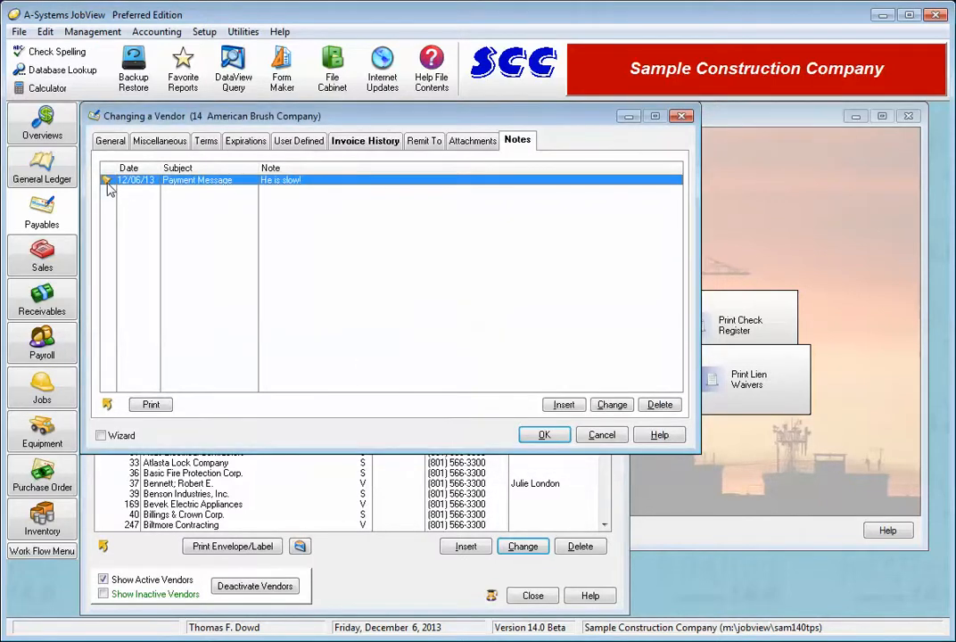
pyautogui.click(544, 435)
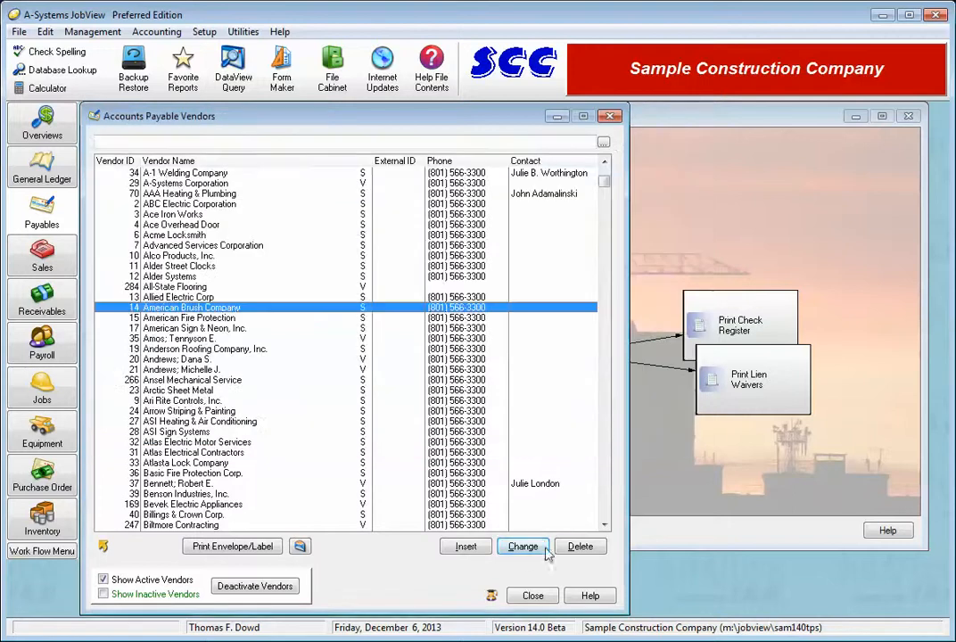
pyautogui.click(533, 595)
# Select the American Brush Company invoice for payment, acknowledge its vendor note and close the Invoice Payment Selection.
pyautogui.click(431, 383)
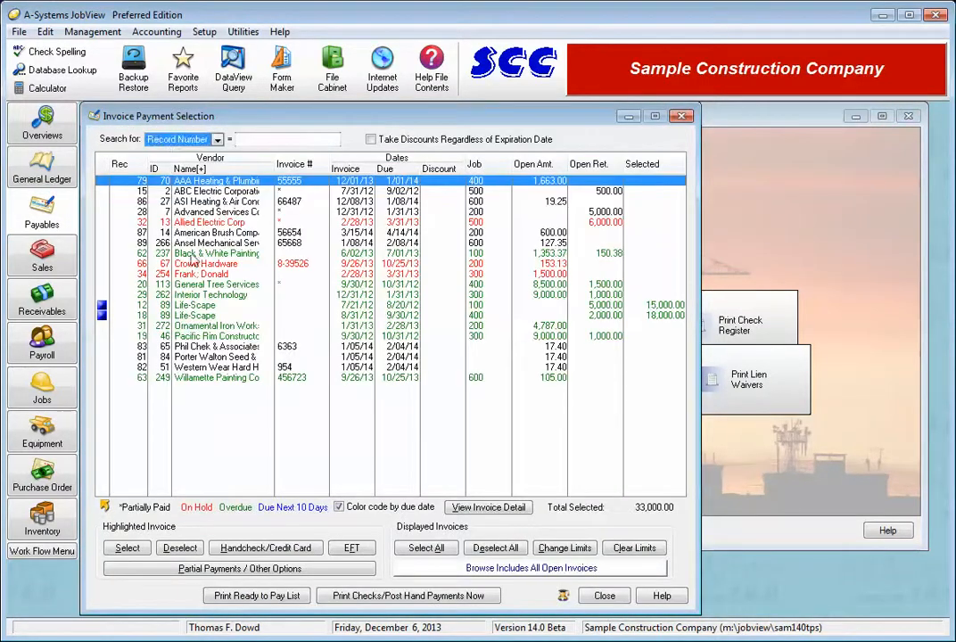
pyautogui.click(202, 233)
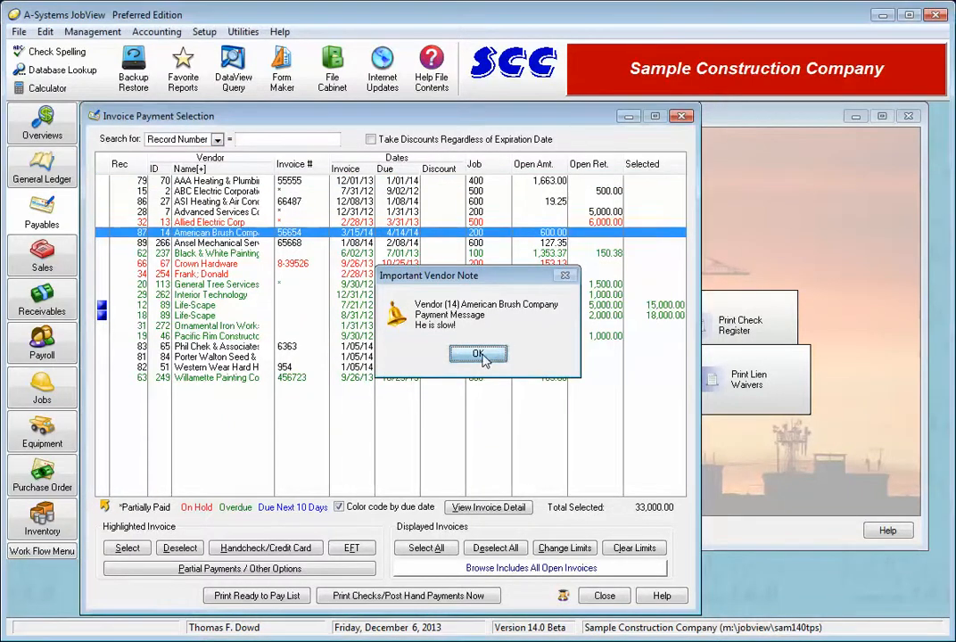
pyautogui.click(482, 359)
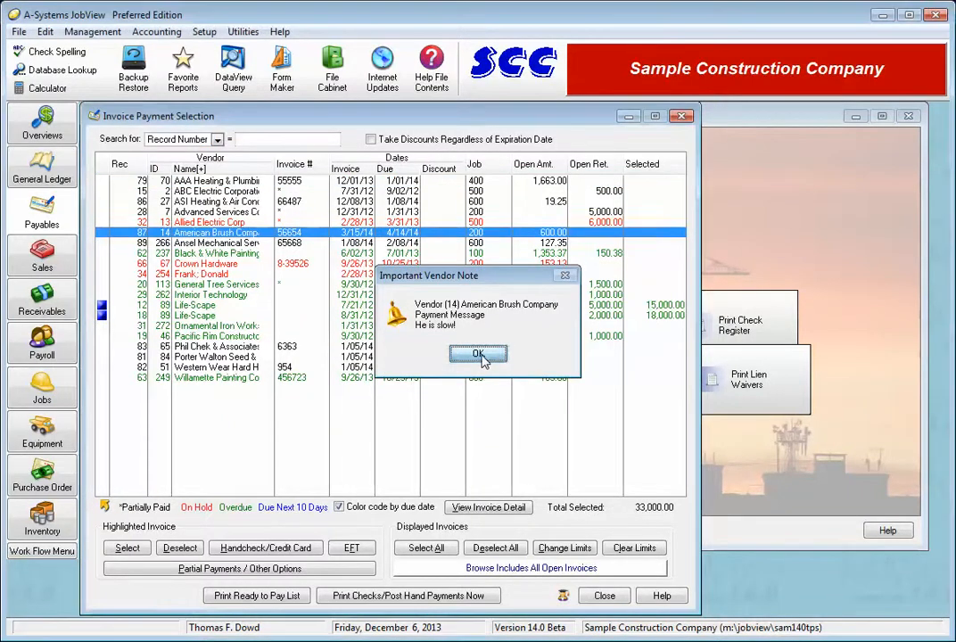
pyautogui.click(604, 596)
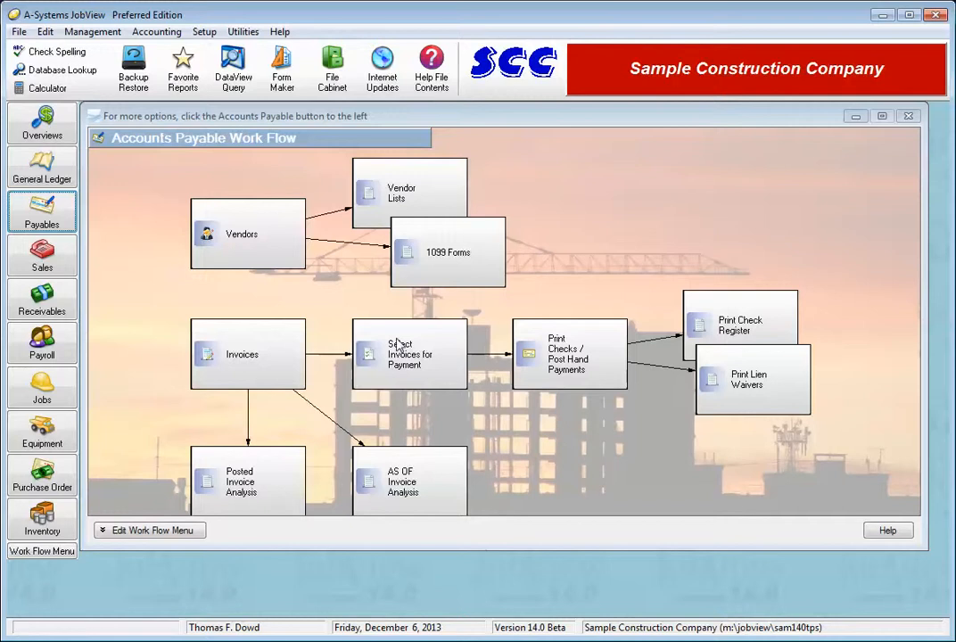
# Search the vendor file for salem, review the matching vendors and close the search without picking one.
pyautogui.click(251, 247)
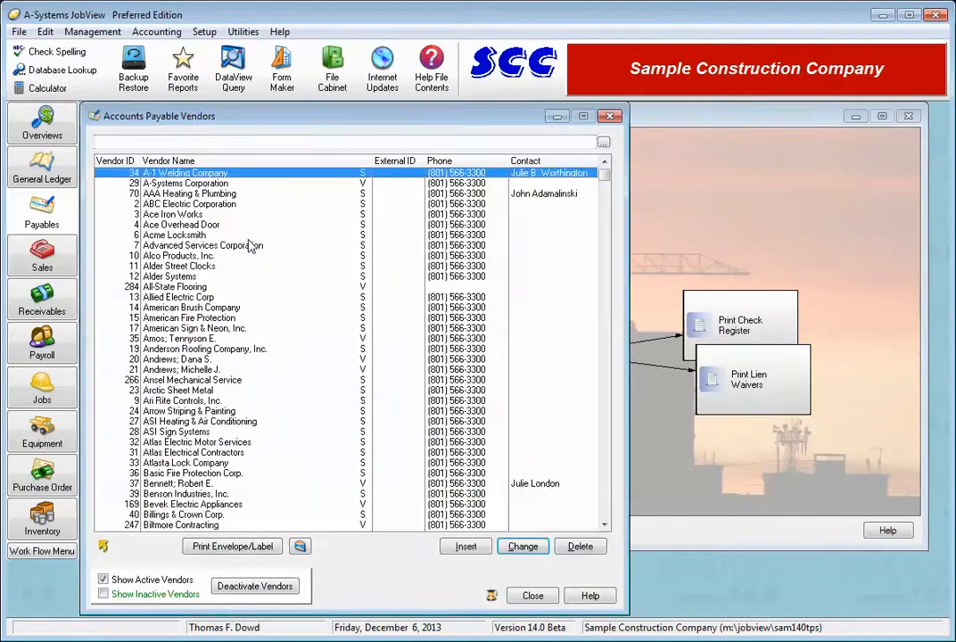
pyautogui.click(603, 144)
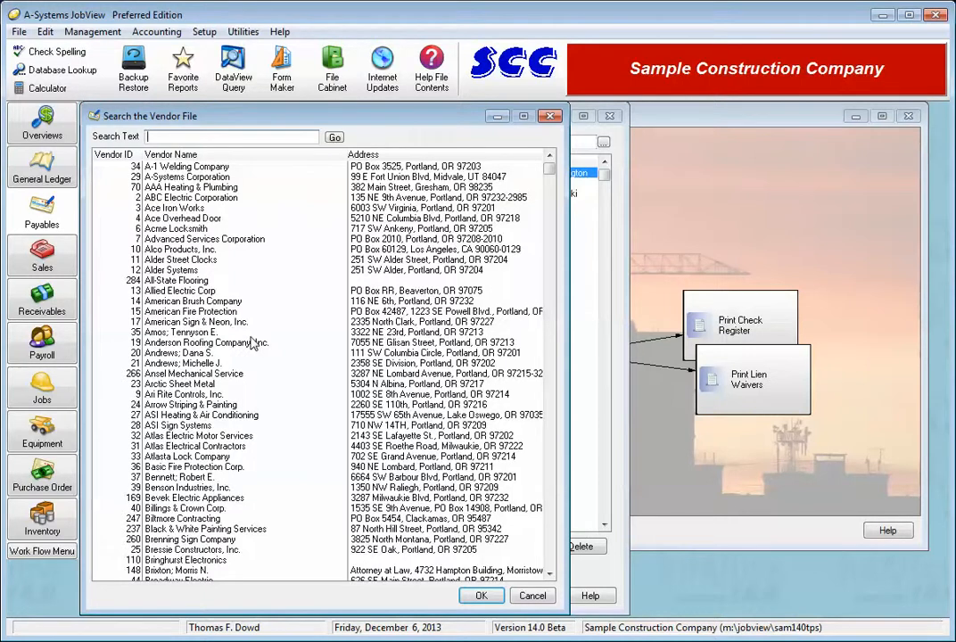
pyautogui.write('salem')
pyautogui.press('Return')
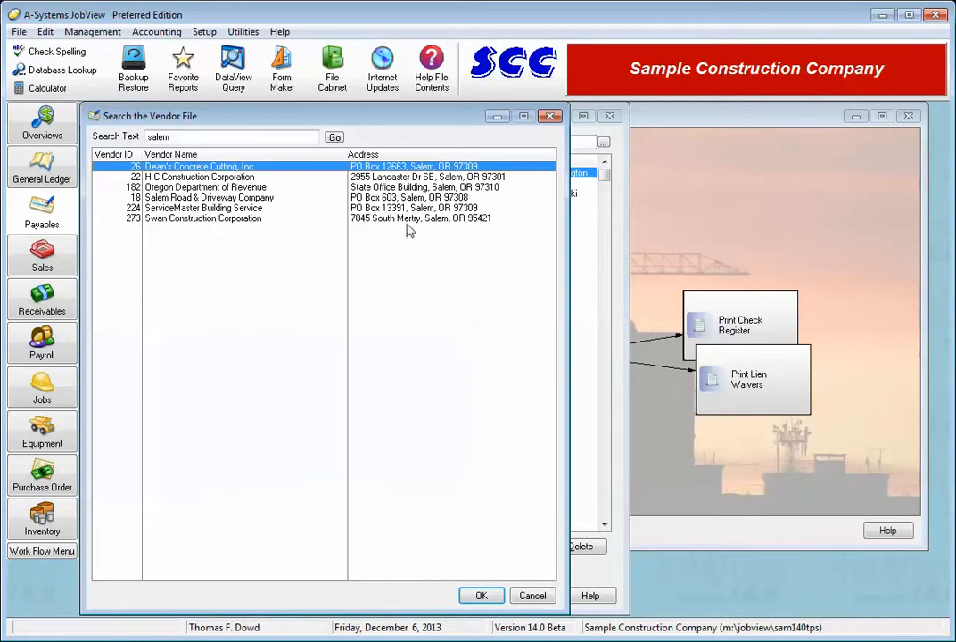
pyautogui.click(531, 597)
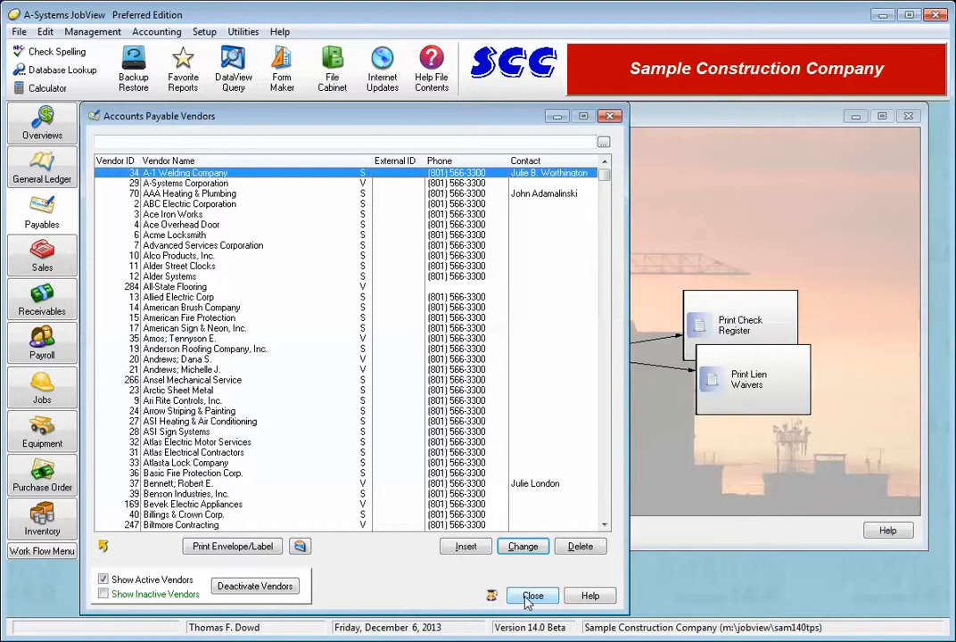
# Review ABC Electric Corporation's miscellaneous settings, terms, expirations, invoice history and notes, and close the vendor record and list.
pyautogui.click(203, 204)
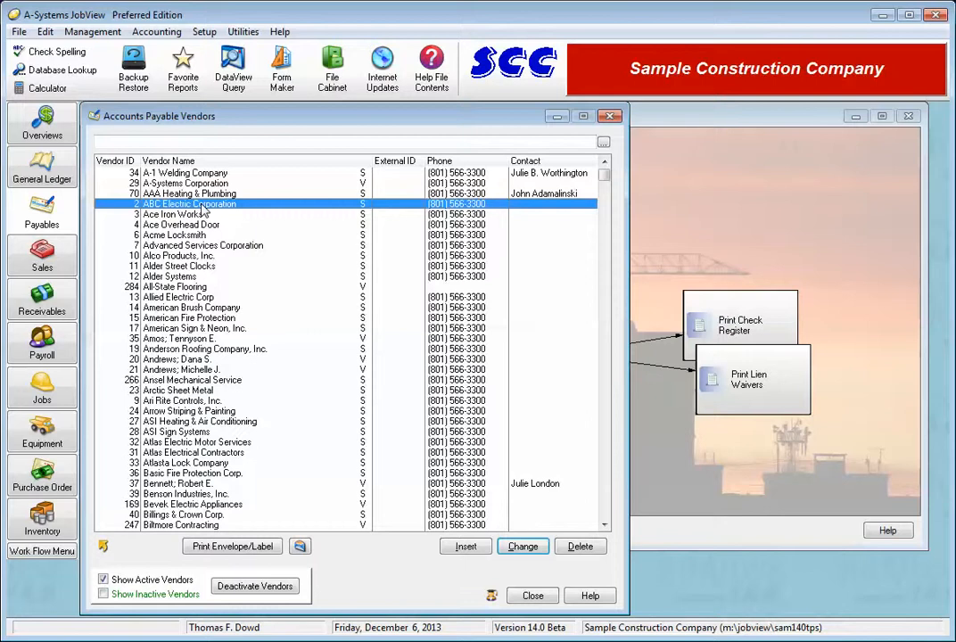
pyautogui.doubleClick(203, 206)
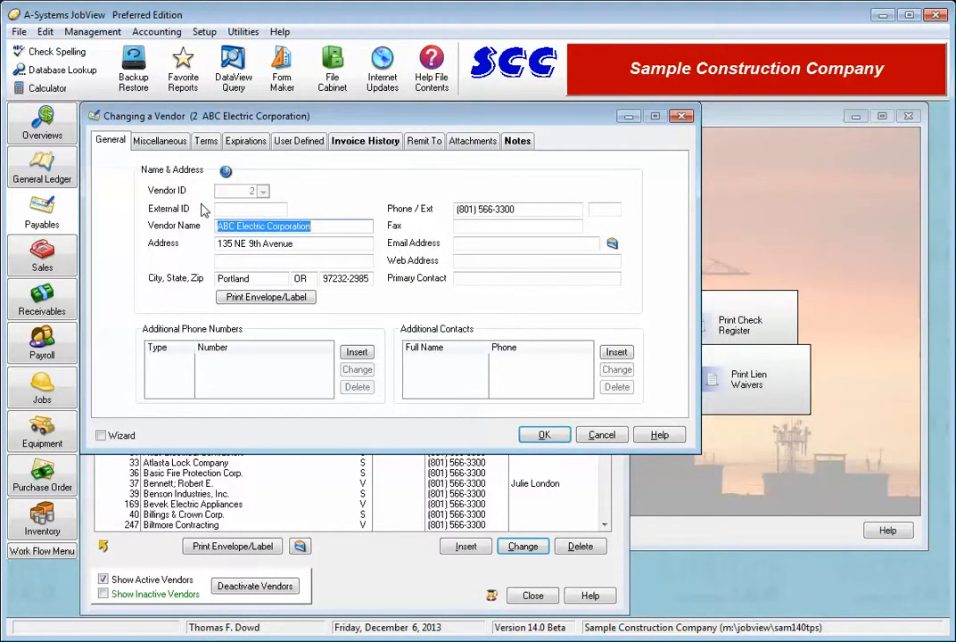
pyautogui.click(157, 141)
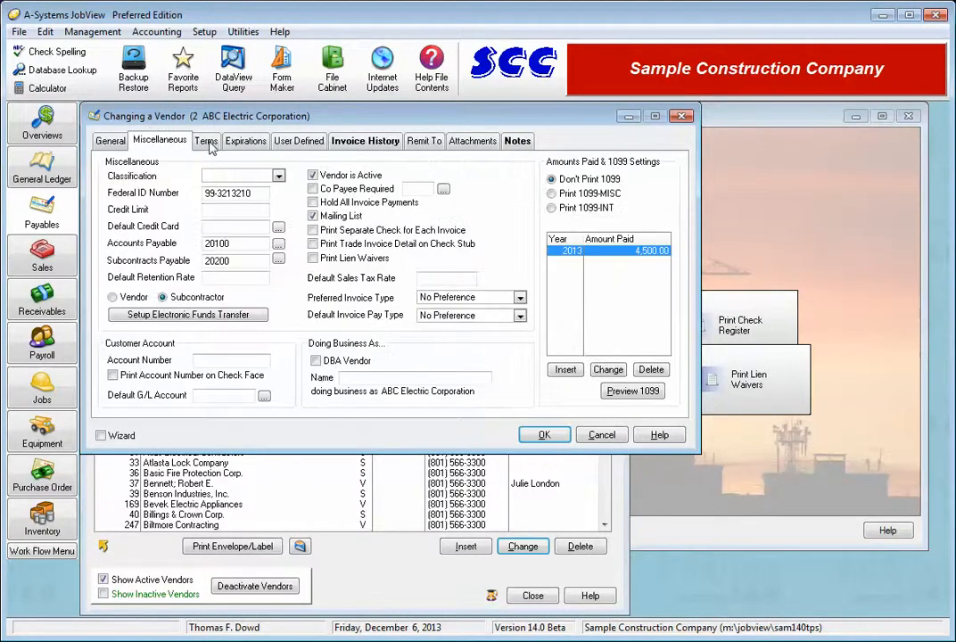
pyautogui.click(207, 143)
pyautogui.click(234, 143)
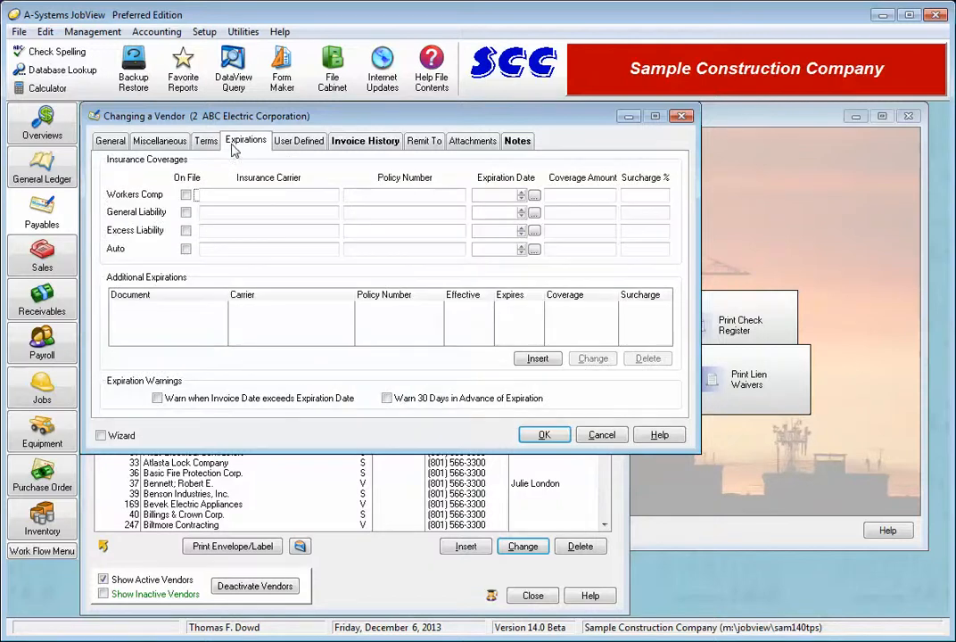
pyautogui.click(374, 145)
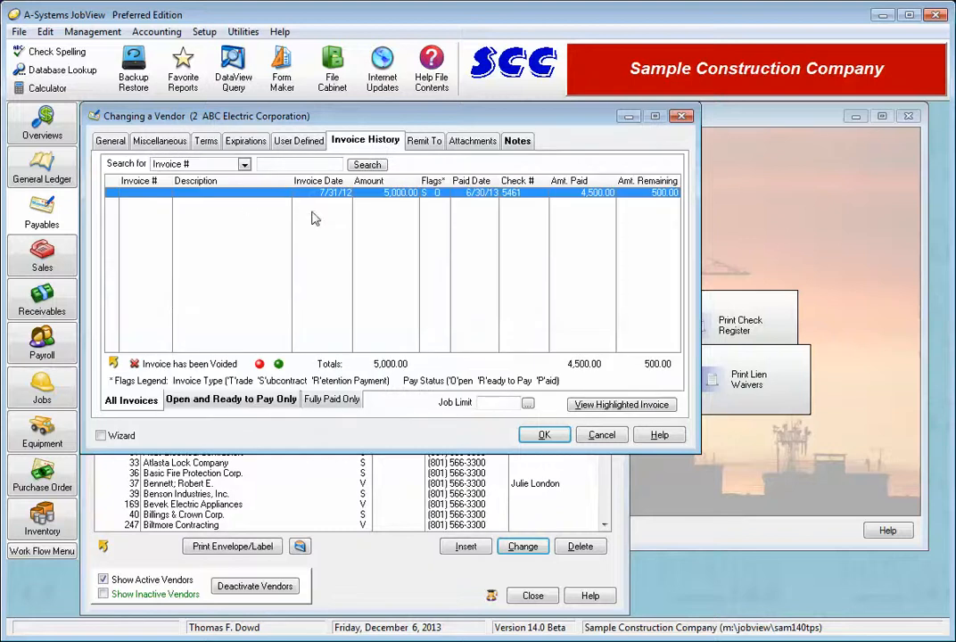
pyautogui.click(519, 141)
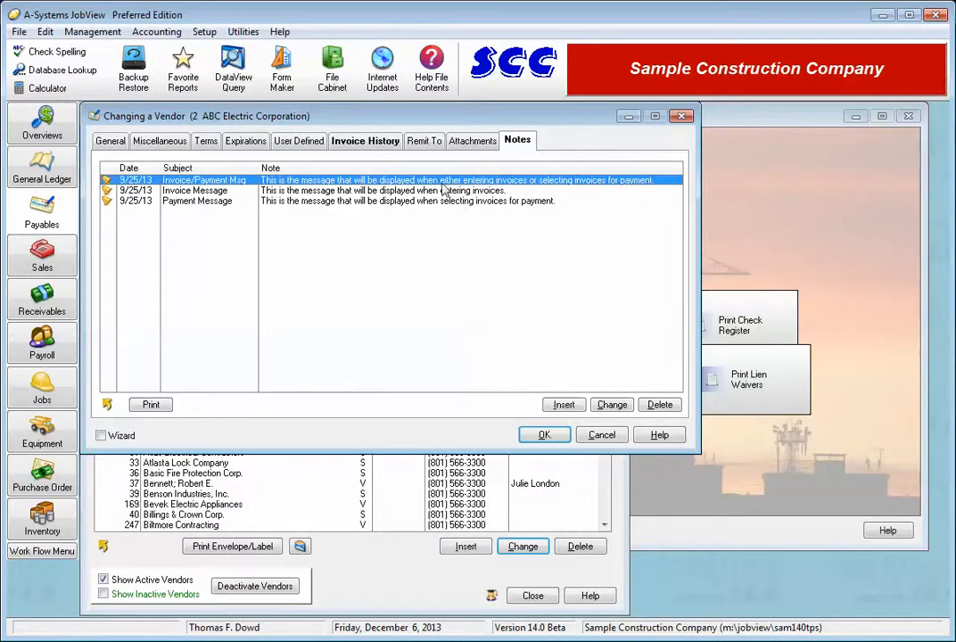
pyautogui.click(345, 147)
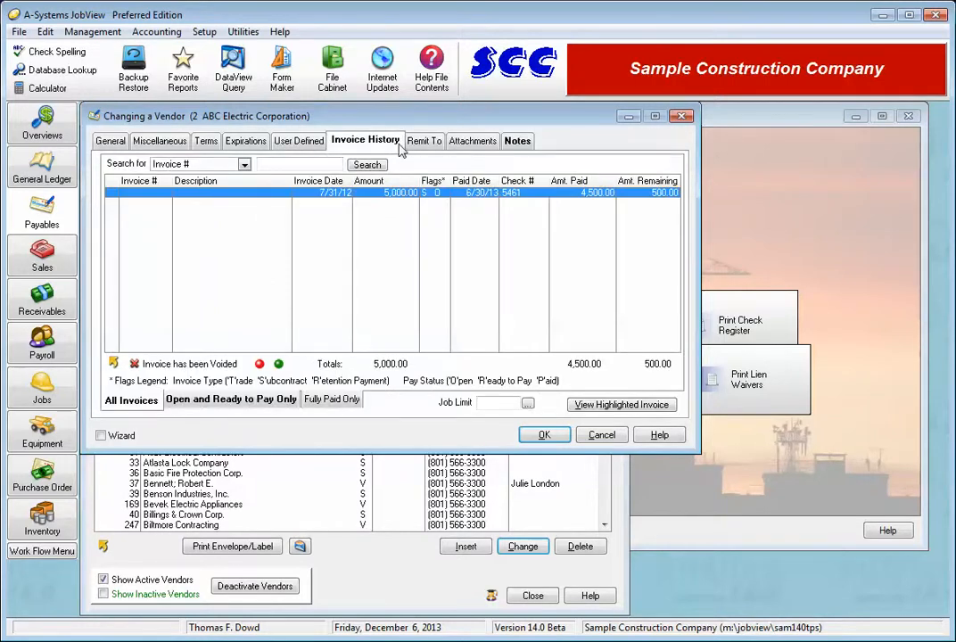
pyautogui.click(518, 142)
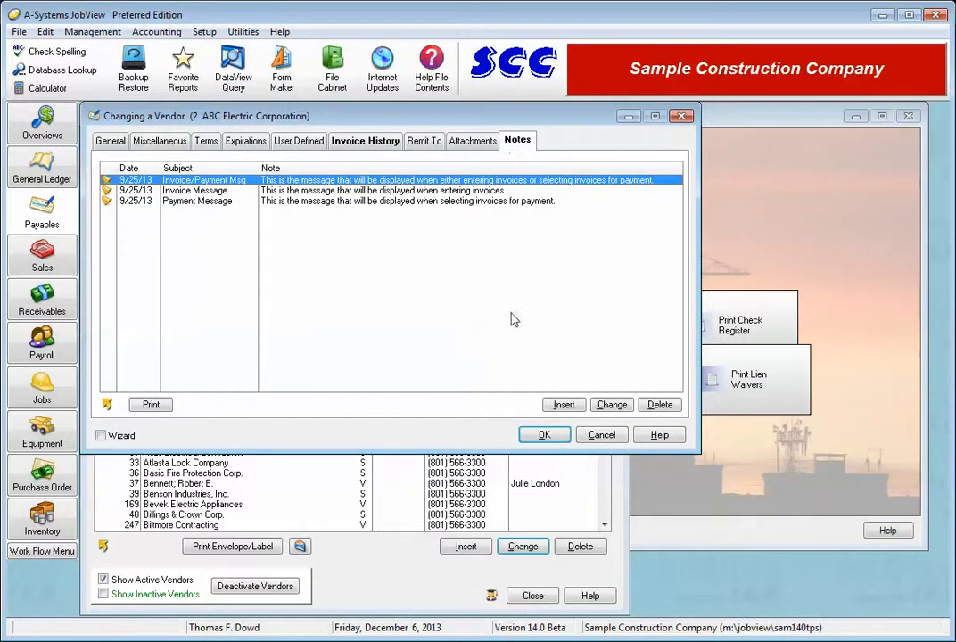
pyautogui.click(544, 435)
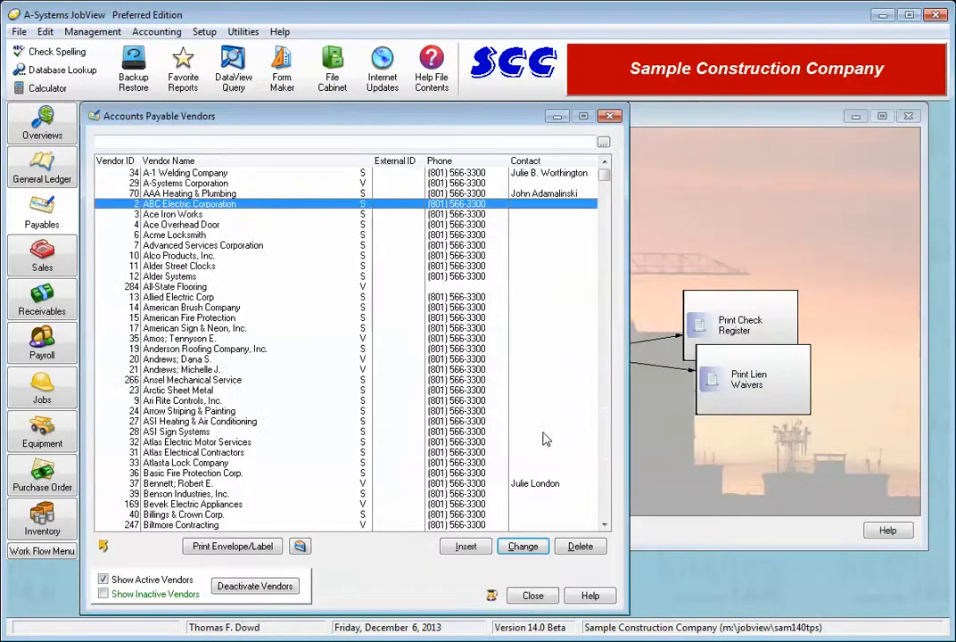
pyautogui.click(532, 596)
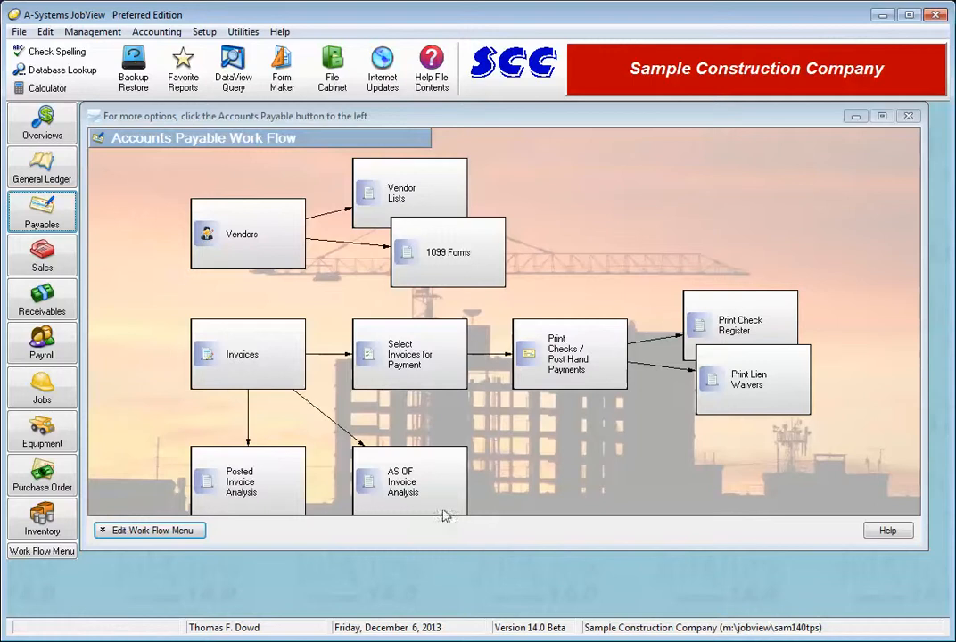
# Open the General Ledger financial statement's *Standard Report, make sure Print Cash Flow Statement is enabled and save it.
pyautogui.click(51, 179)
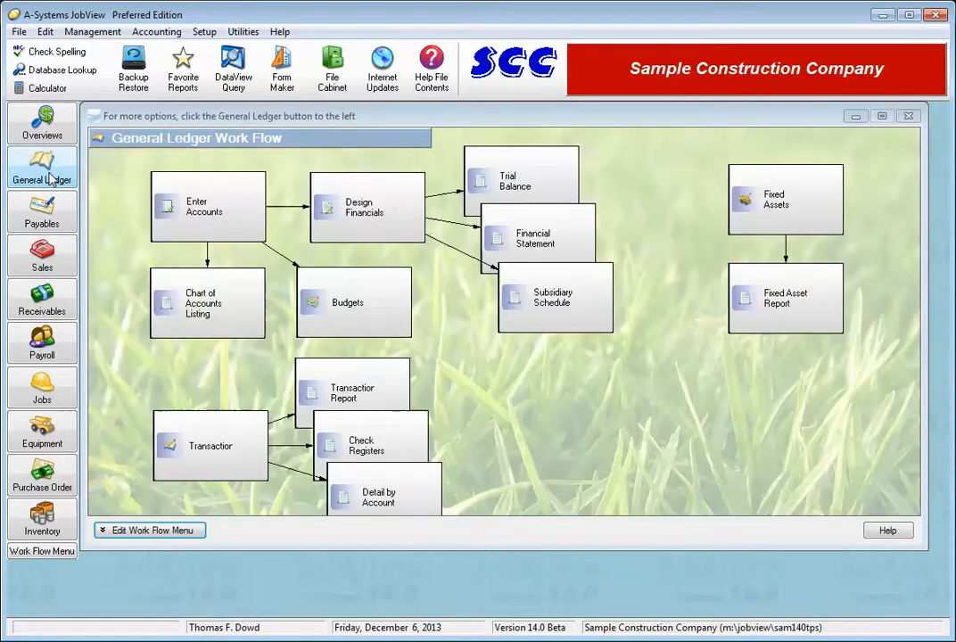
pyautogui.click(514, 250)
pyautogui.click(293, 355)
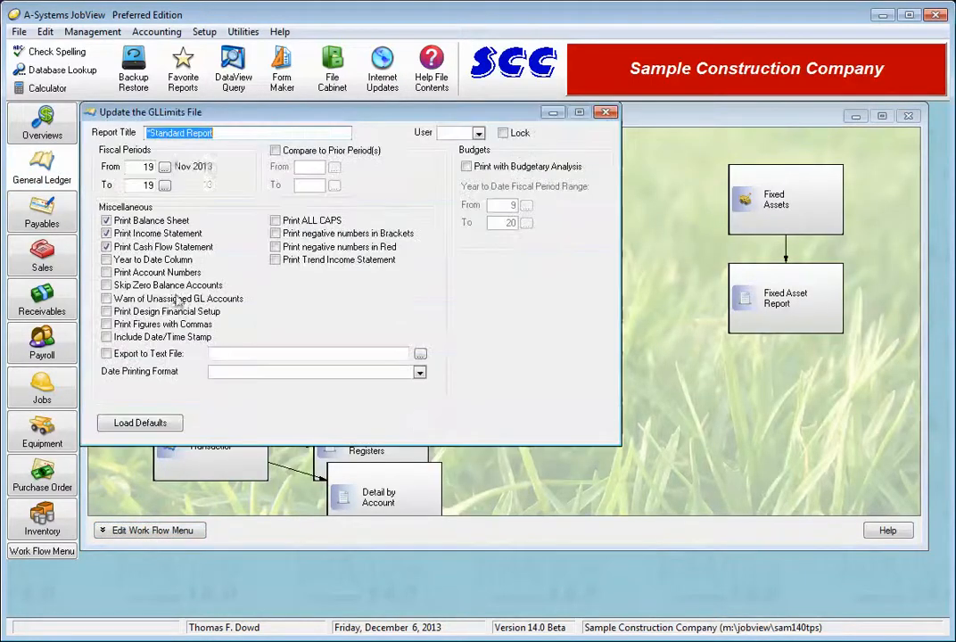
pyautogui.click(140, 247)
pyautogui.click(139, 249)
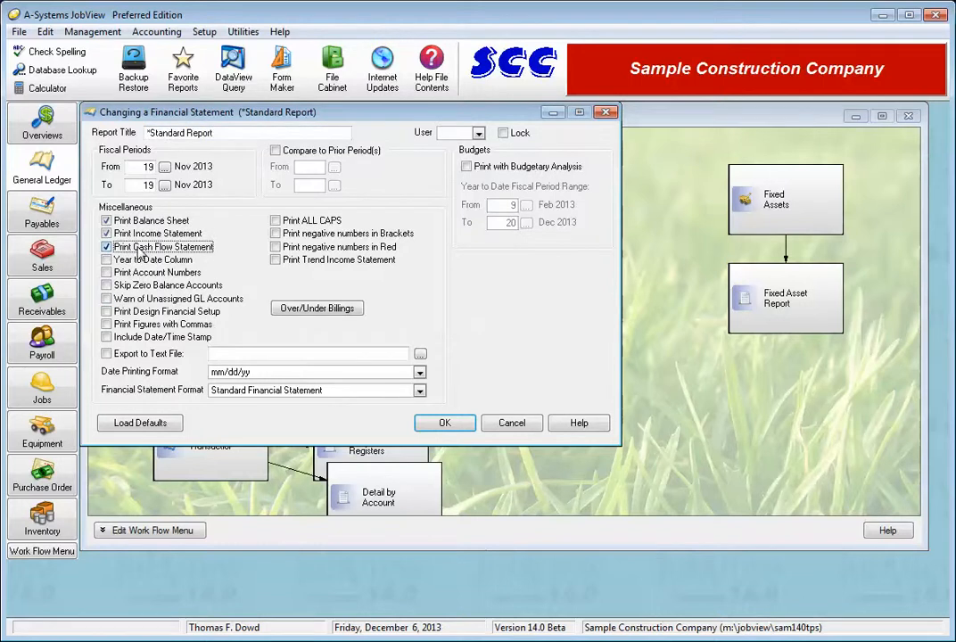
pyautogui.click(444, 422)
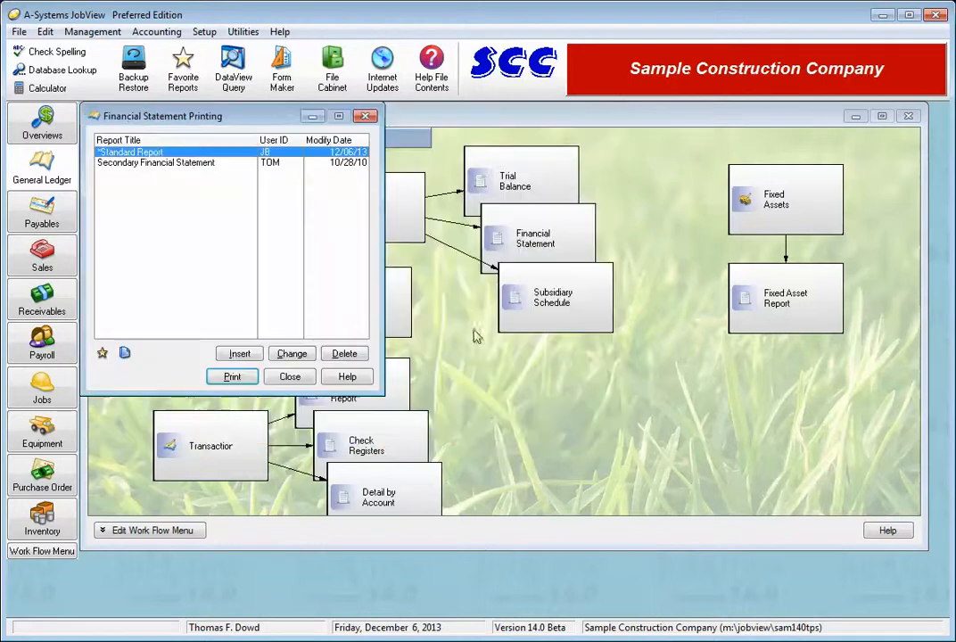
# Print the *Standard Report to the preview and page forward to the Cash Flow Statement.
pyautogui.click(232, 376)
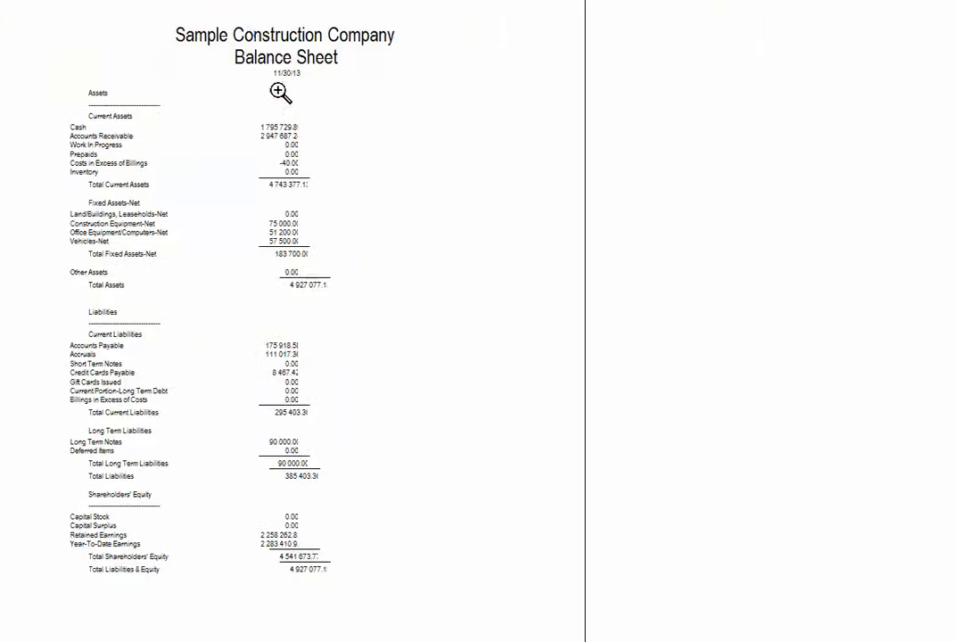
pyautogui.press('pagedown')
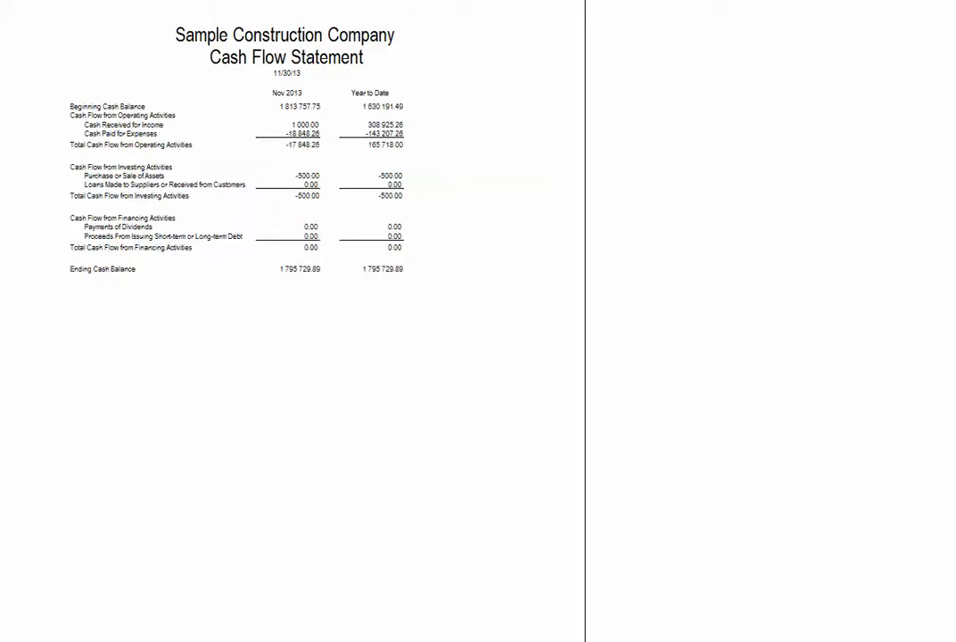
# Close the report preview and printing list, and open the line items of the Standard Financial Statement format in Design Financials.
pyautogui.press('Escape')
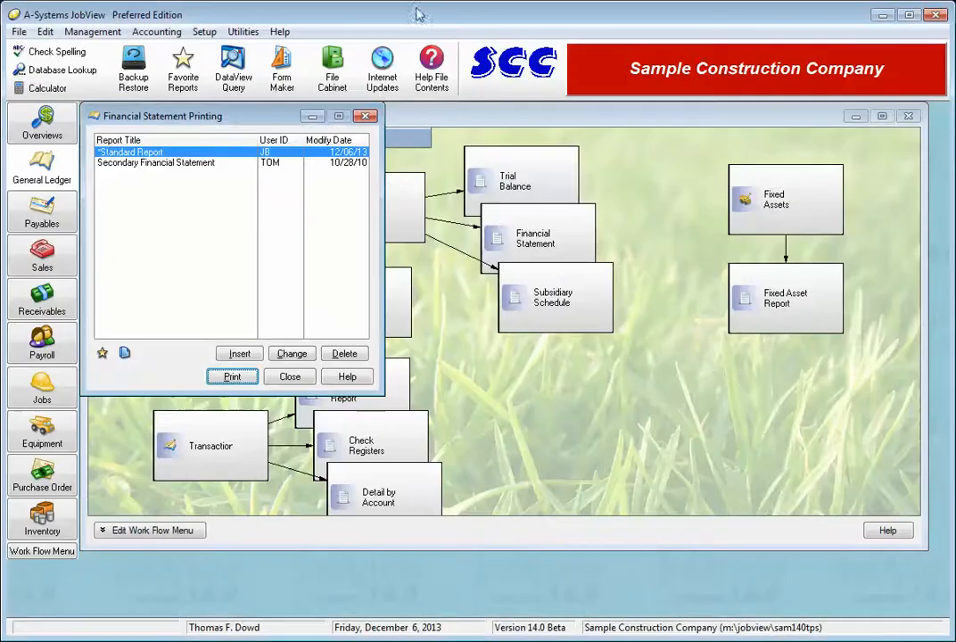
pyautogui.click(290, 373)
pyautogui.click(353, 212)
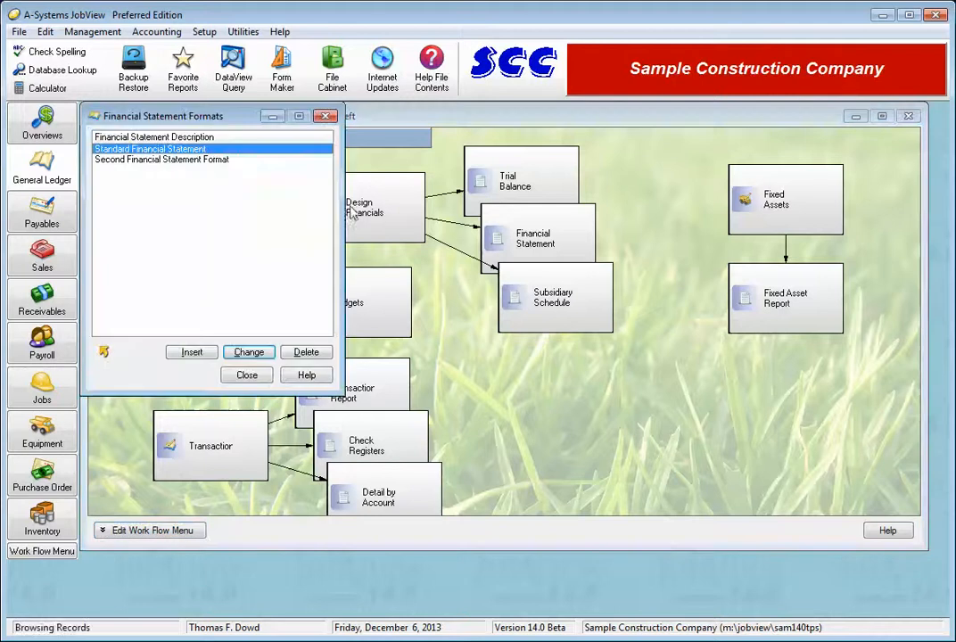
pyautogui.click(248, 352)
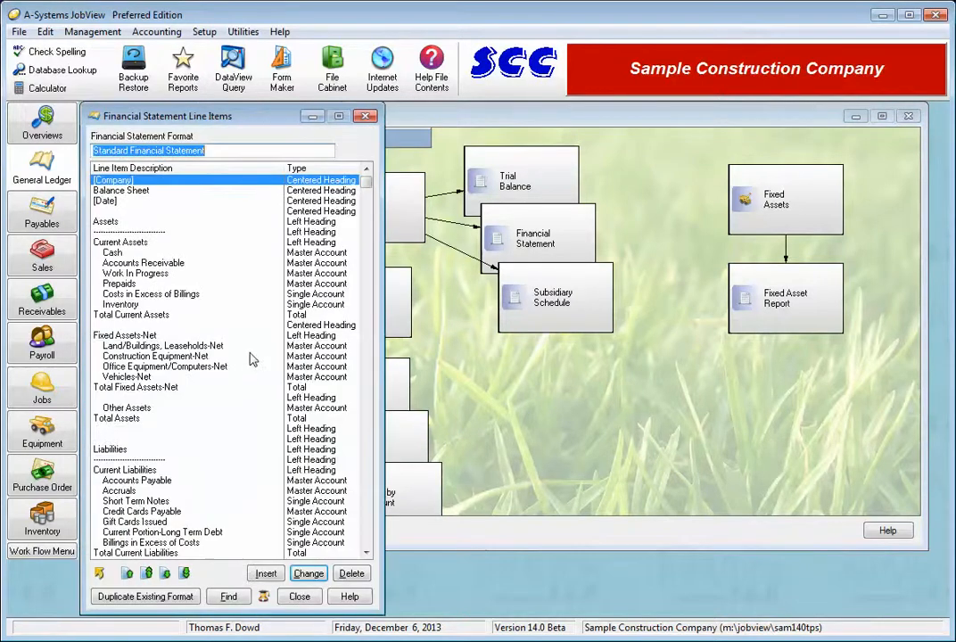
pyautogui.moveTo(367, 181); pyautogui.dragTo(367, 542)
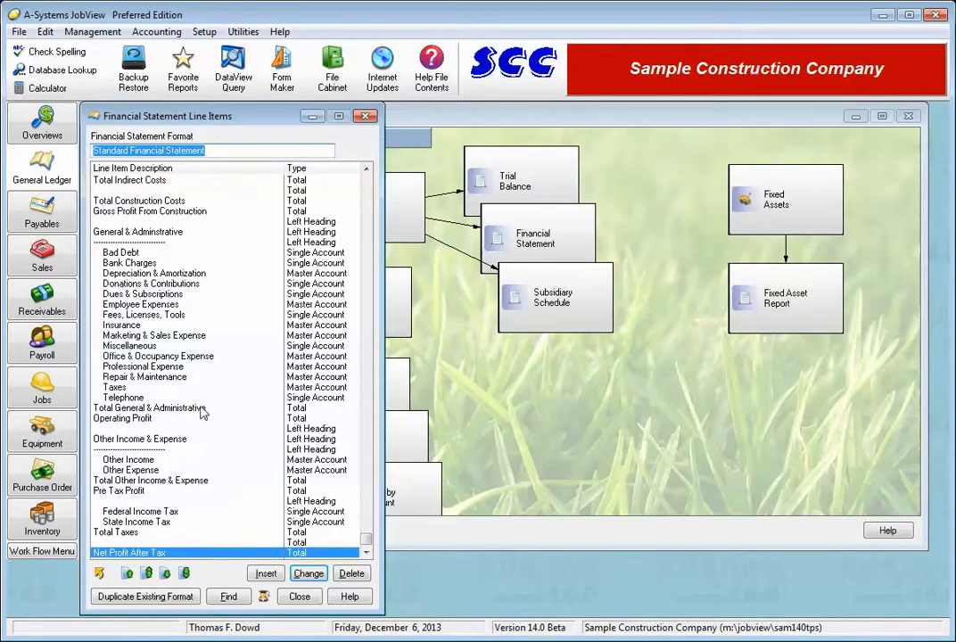
# Assign the Insurance line item to the Cash Paid for Expenses cash flow category and save it.
pyautogui.click(148, 326)
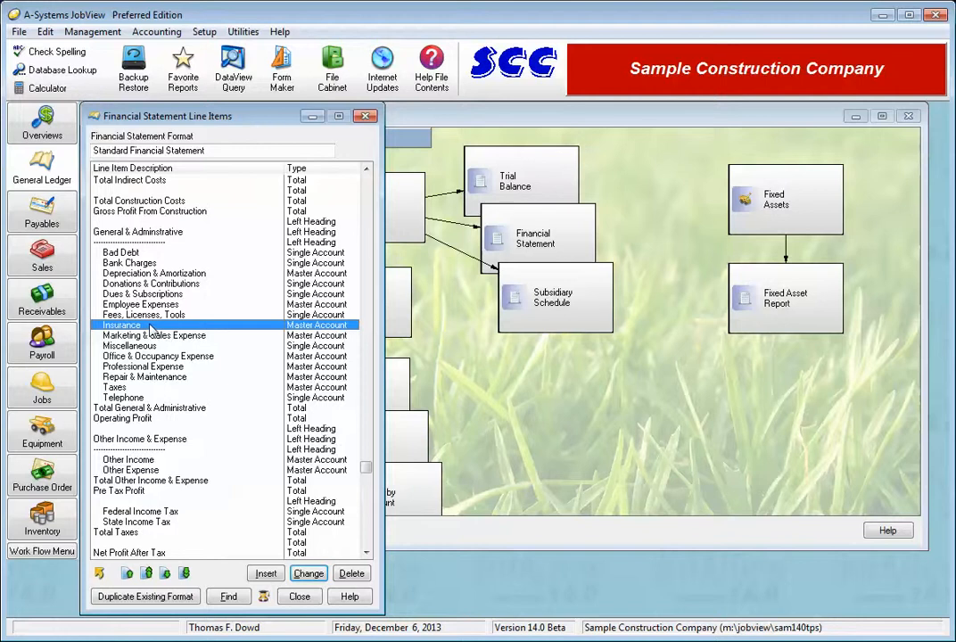
pyautogui.click(308, 573)
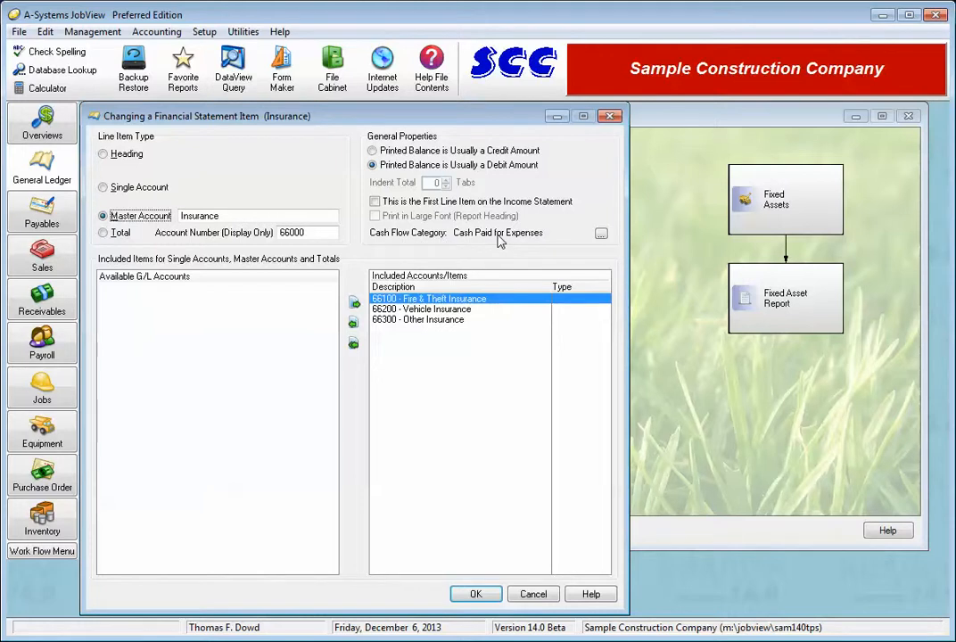
pyautogui.click(600, 233)
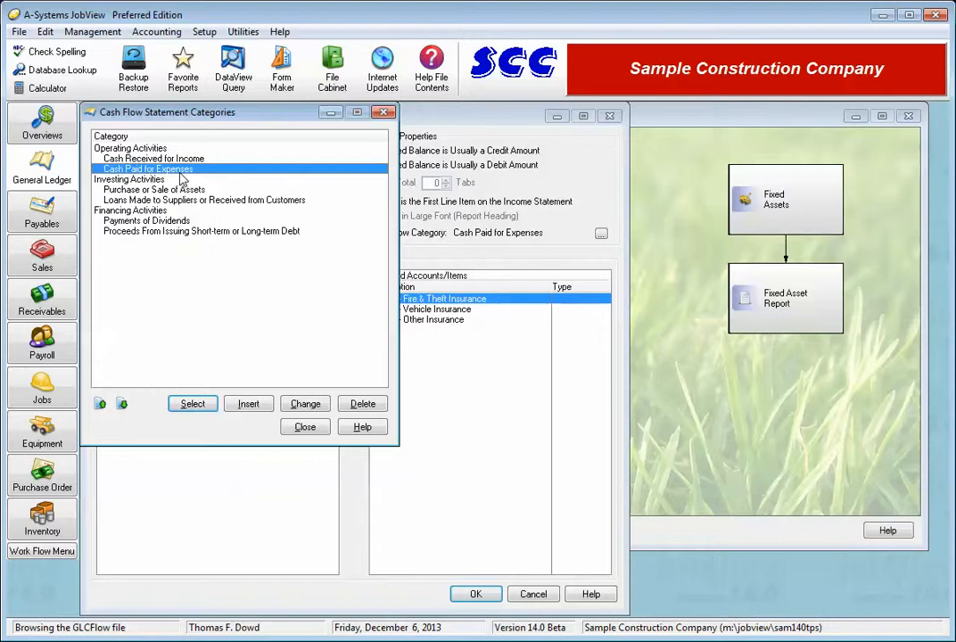
pyautogui.click(193, 405)
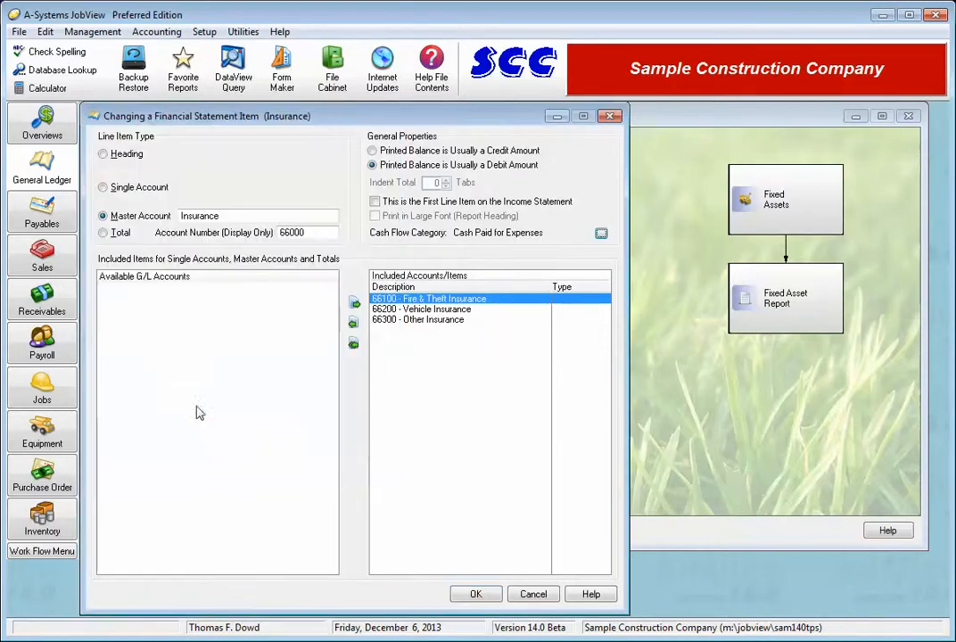
pyautogui.click(476, 594)
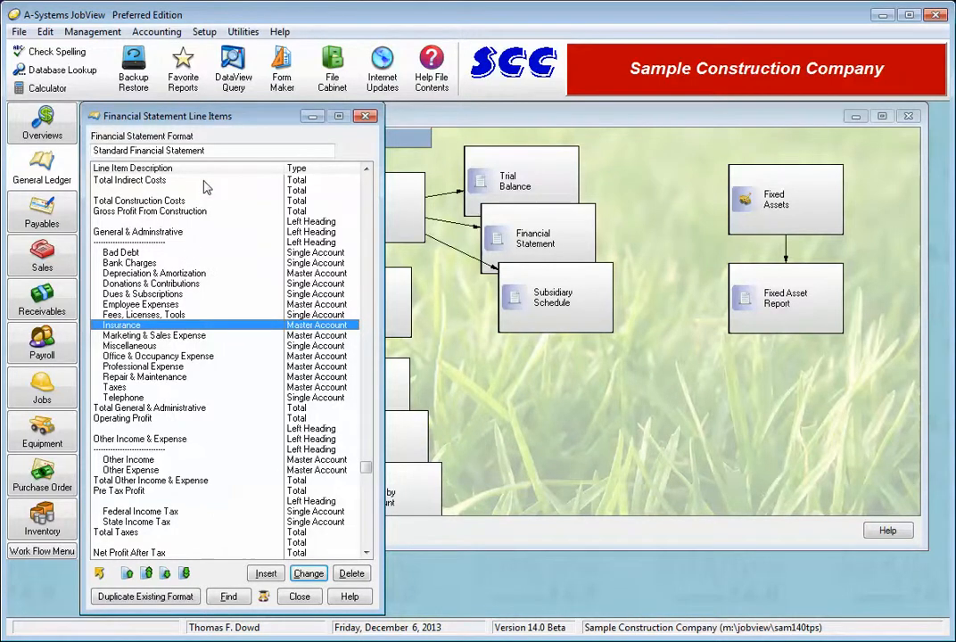
# Look over the remaining financial statement line items, and close the line item list and the formats list.
pyautogui.moveTo(205, 185); pyautogui.dragTo(256, 232)
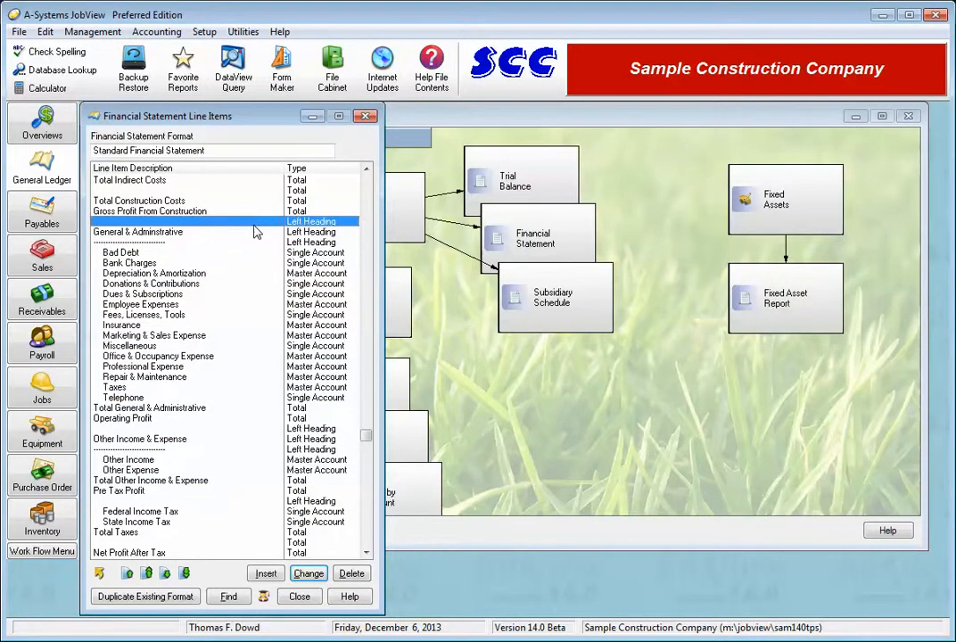
pyautogui.moveTo(366, 435); pyautogui.dragTo(368, 377)
pyautogui.click(300, 597)
pyautogui.click(249, 376)
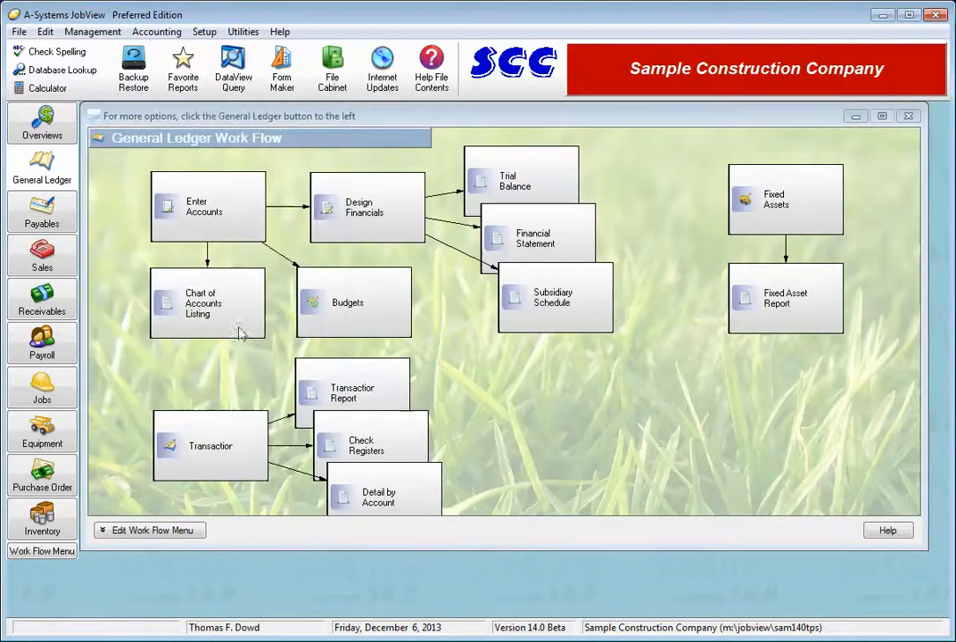
# Review the *Standard Report's financial statement print options, cancel without changes and close the report list.
pyautogui.click(342, 298)
pyautogui.click(293, 352)
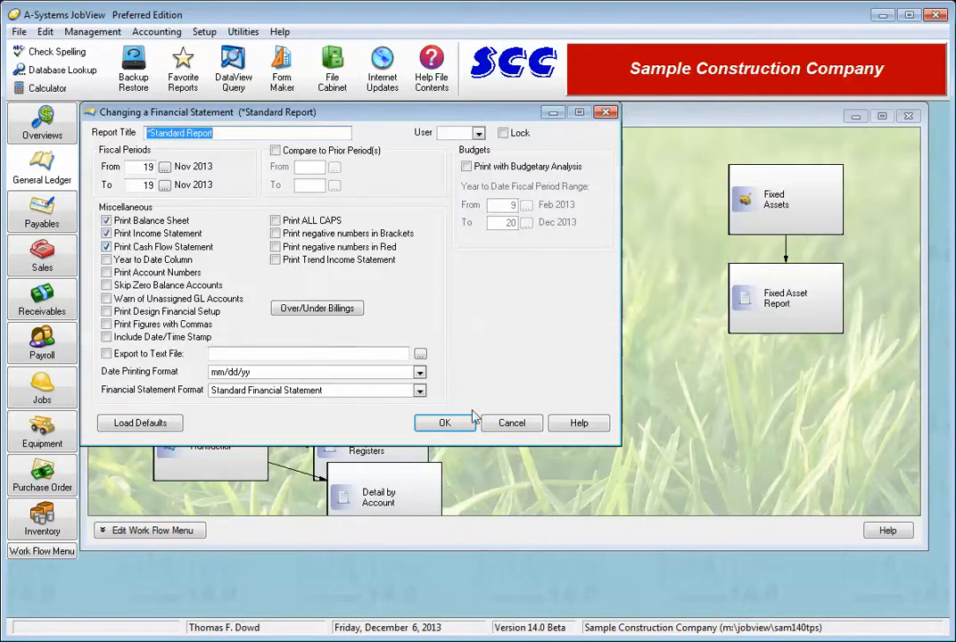
pyautogui.click(511, 423)
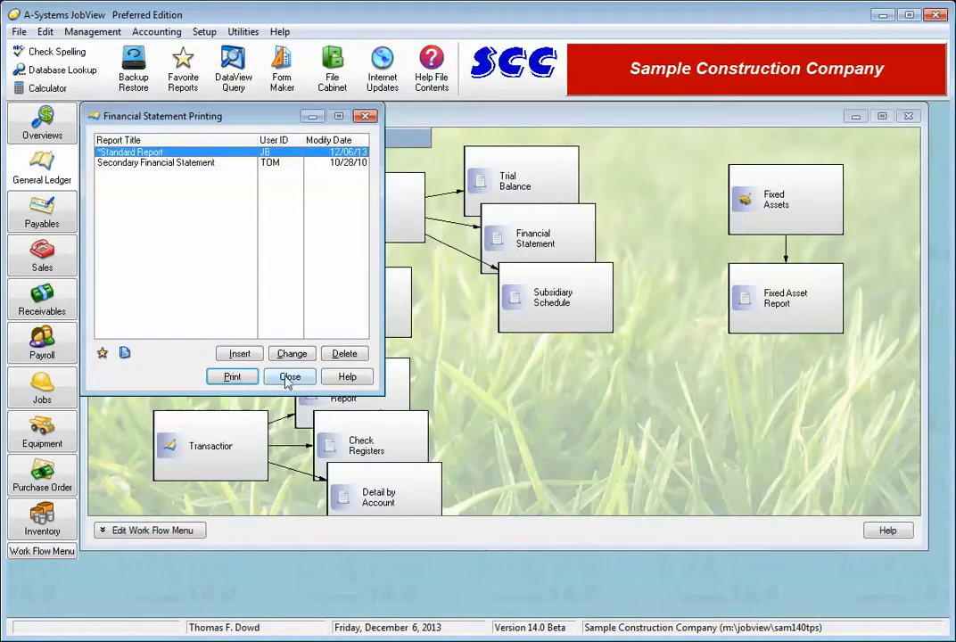
pyautogui.click(288, 377)
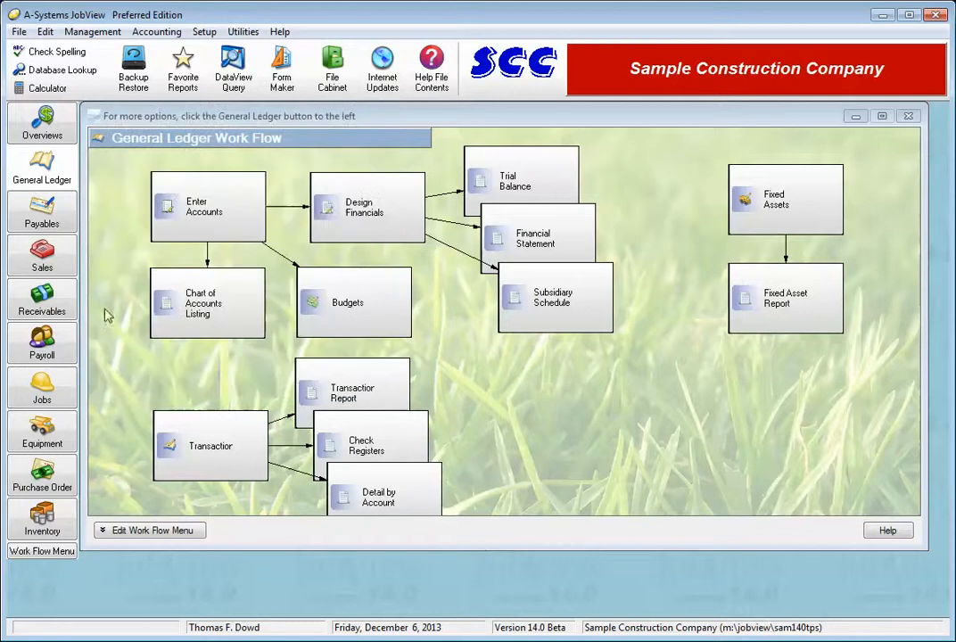
# Review the available vendor IDs for a new Accounts Payable vendor, pick 285, cancel the record and close the vendor list.
pyautogui.click(52, 226)
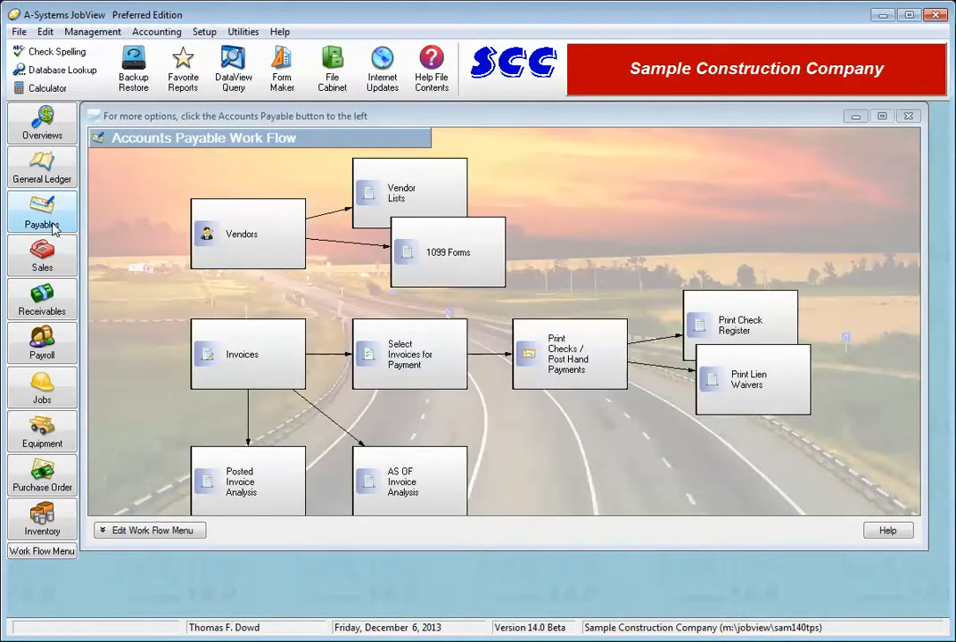
pyautogui.click(265, 256)
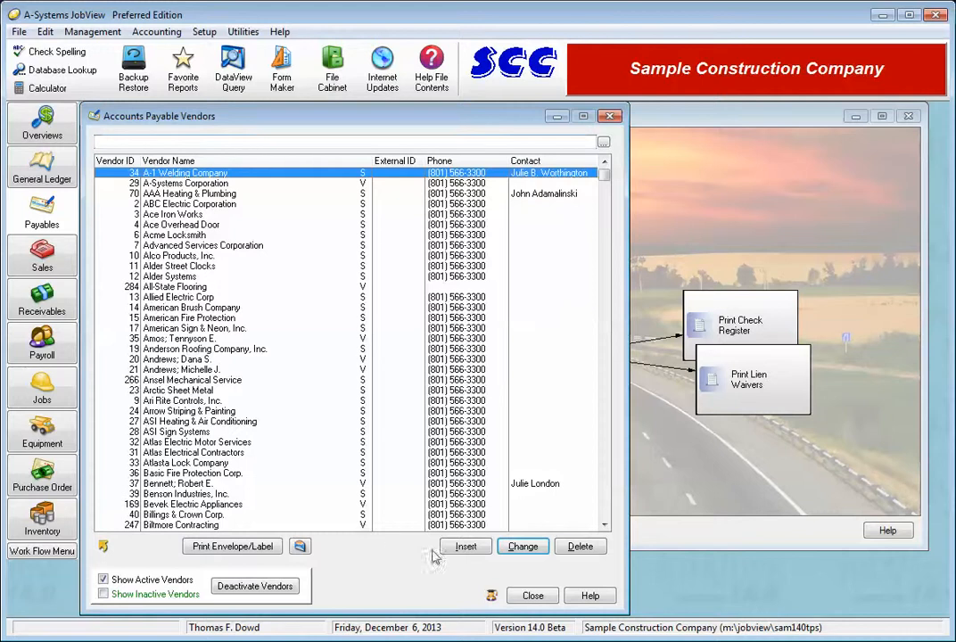
pyautogui.click(465, 547)
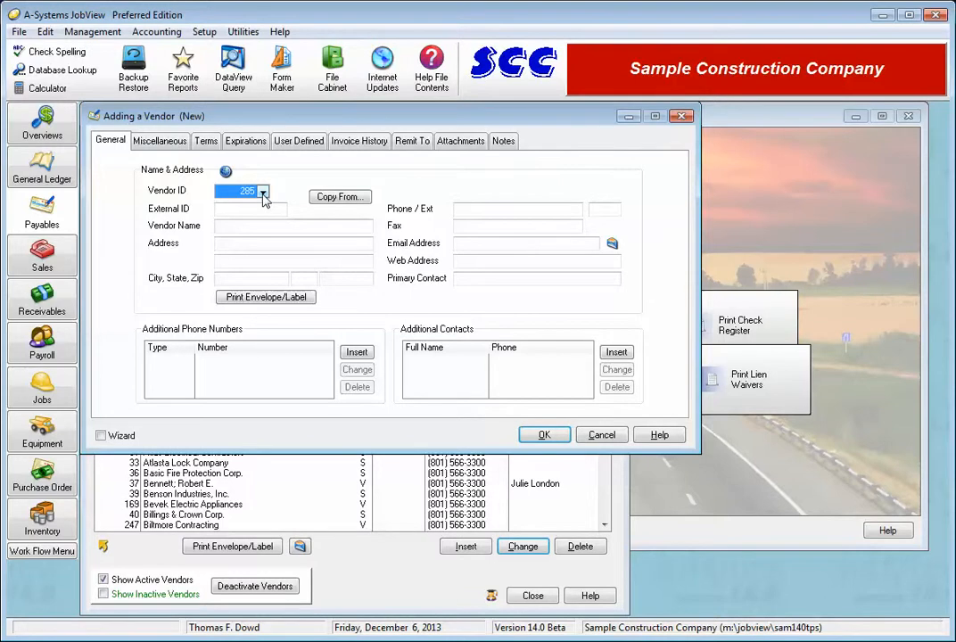
pyautogui.click(263, 194)
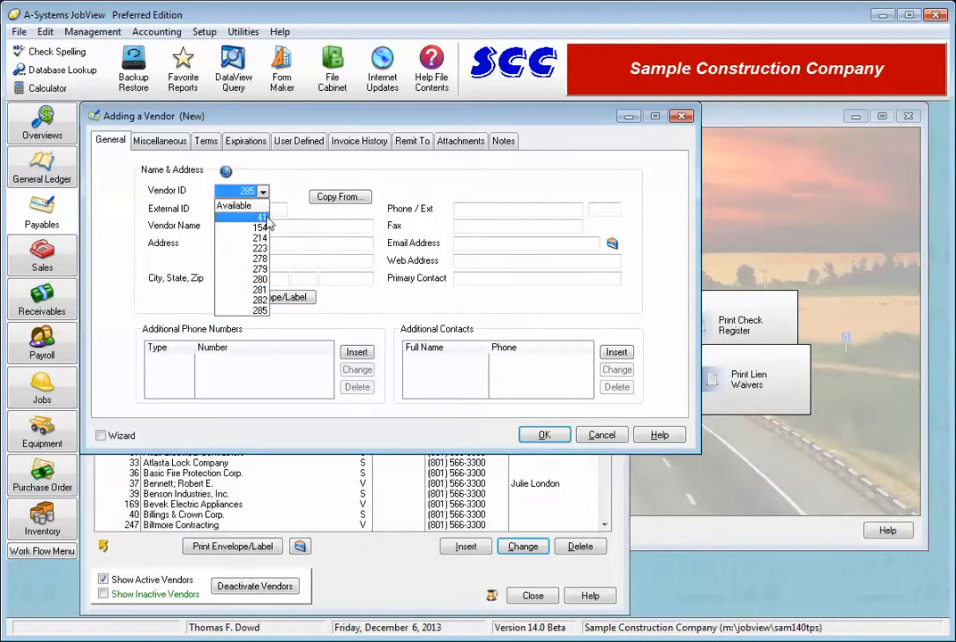
pyautogui.click(258, 316)
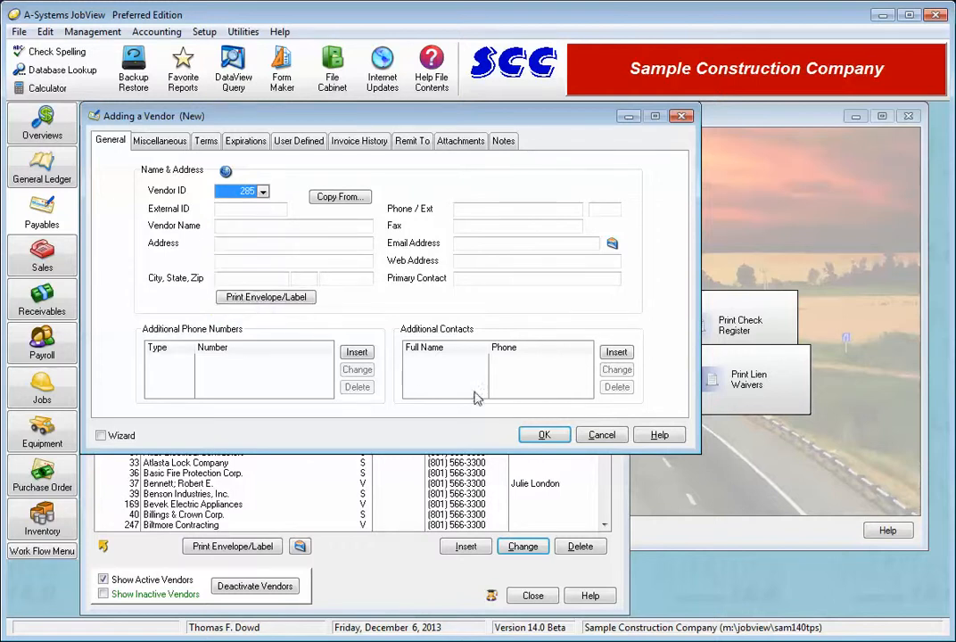
pyautogui.click(594, 437)
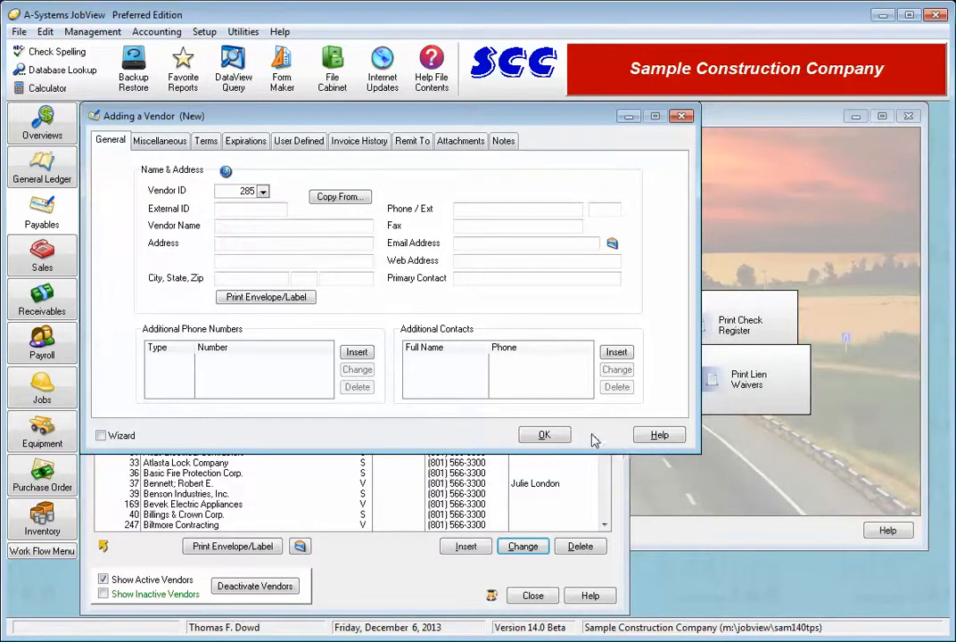
pyautogui.click(533, 596)
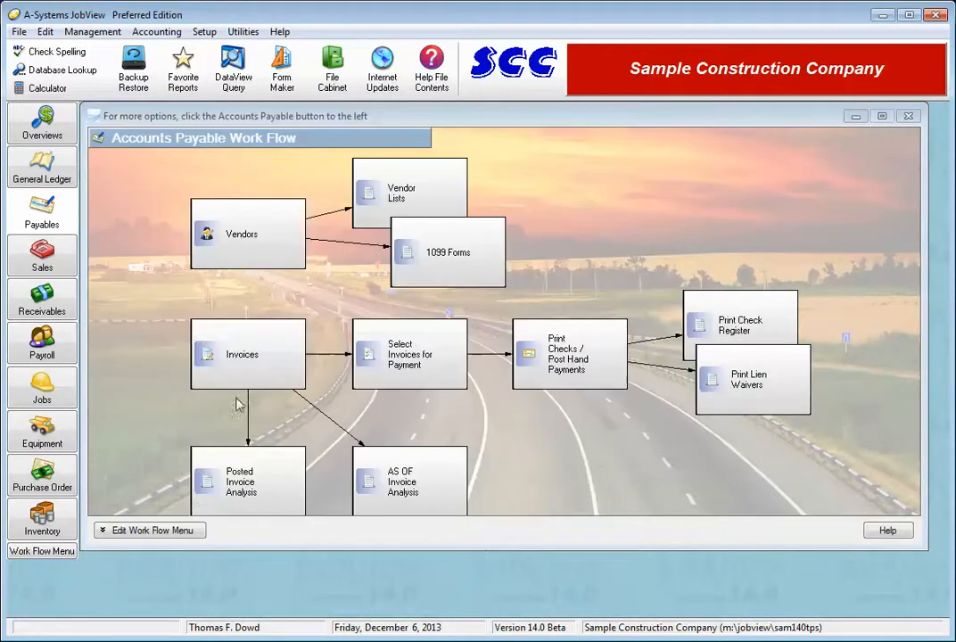
# Open the Accounts Payable 1099 Forms report, review the 2013 amounts paid to vendors and the printing options, and close it.
pyautogui.click(42, 210)
pyautogui.moveTo(127, 223)
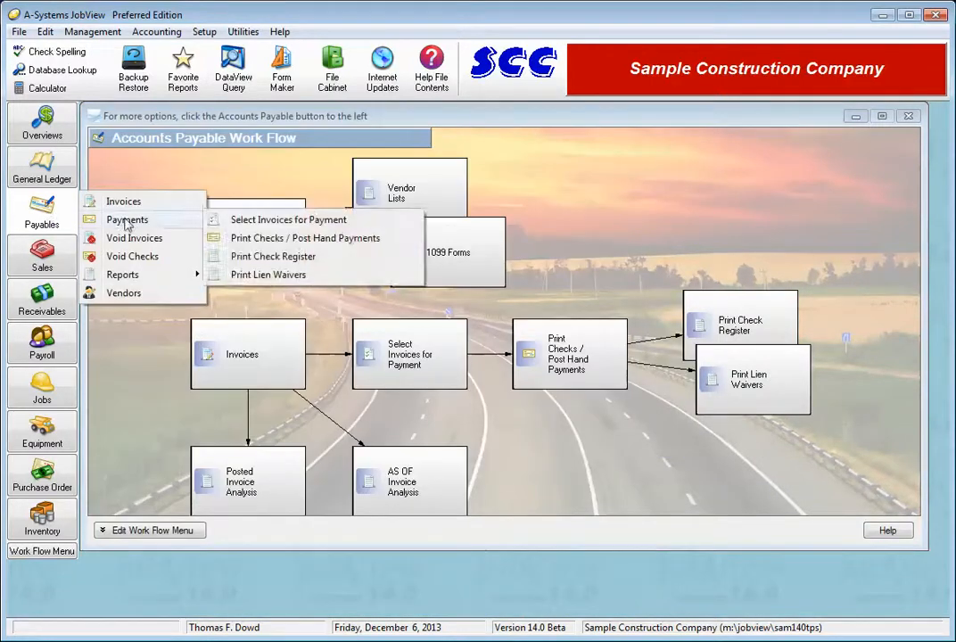
pyautogui.moveTo(132, 278)
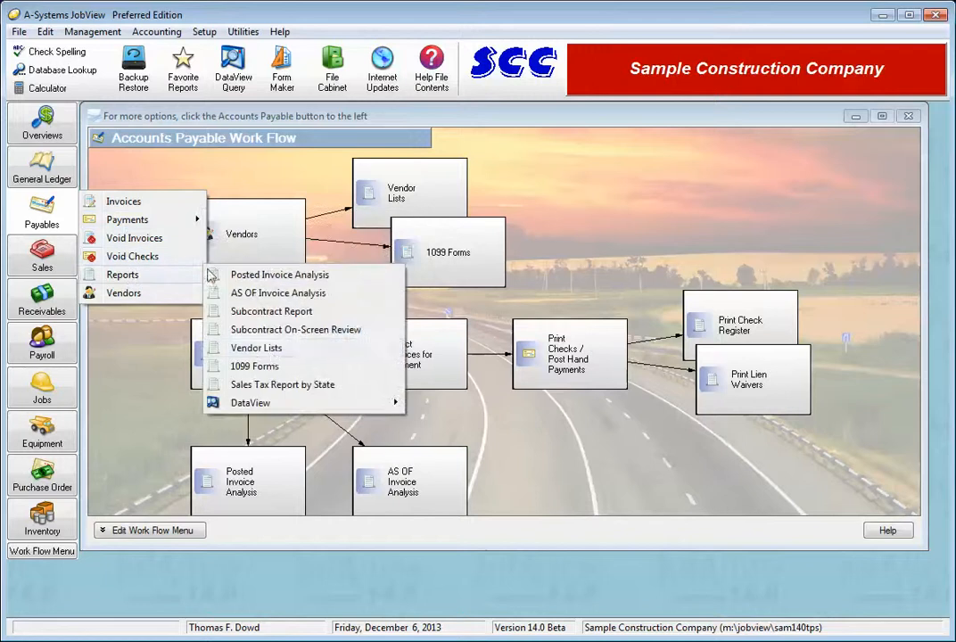
pyautogui.click(272, 371)
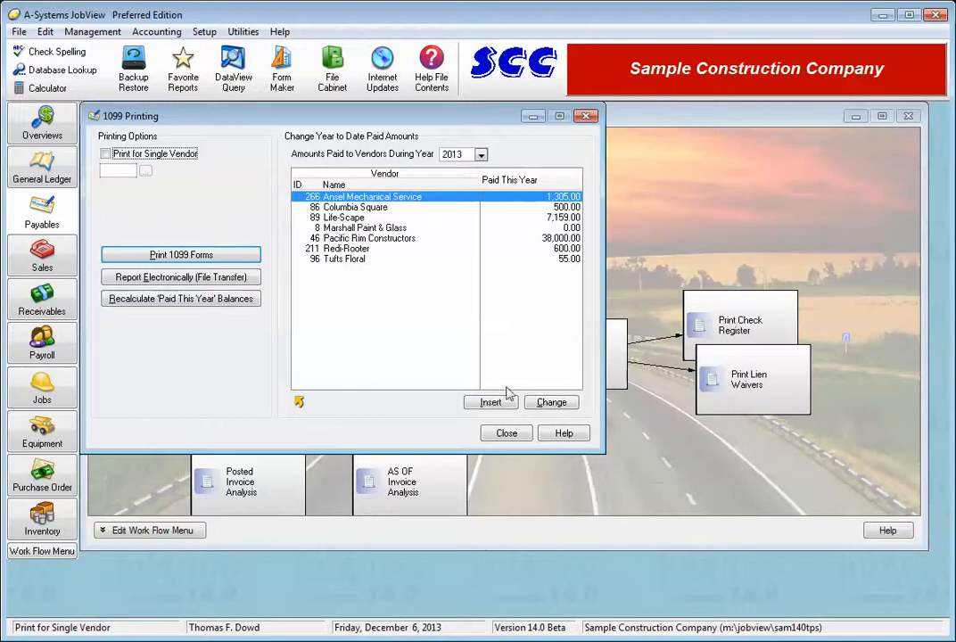
pyautogui.click(510, 435)
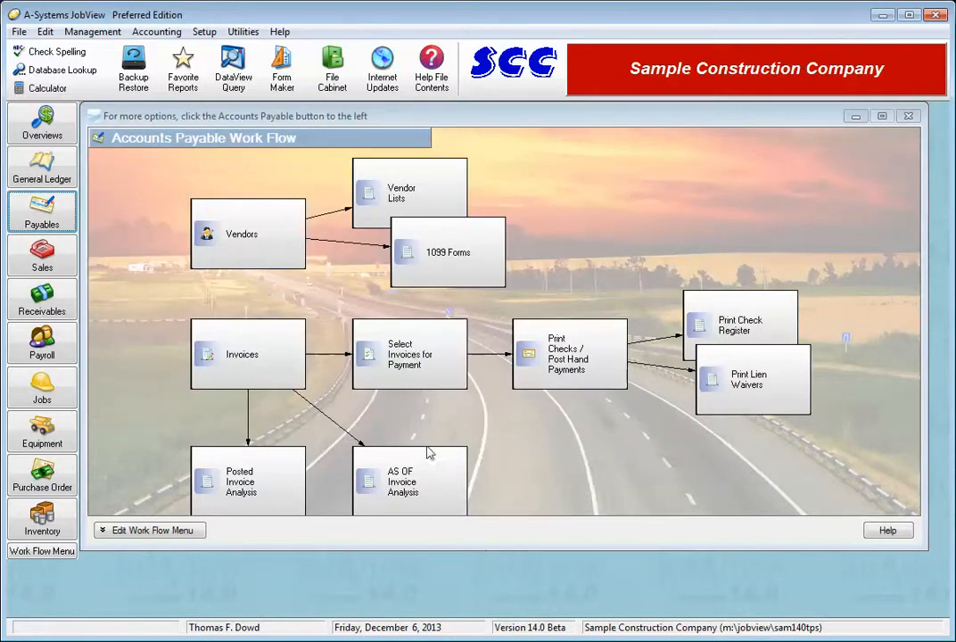
# Display vendors with no activity since 5/01/13 in Deactivate Vendors, and close it and the vendor list without deactivating any.
pyautogui.click(267, 257)
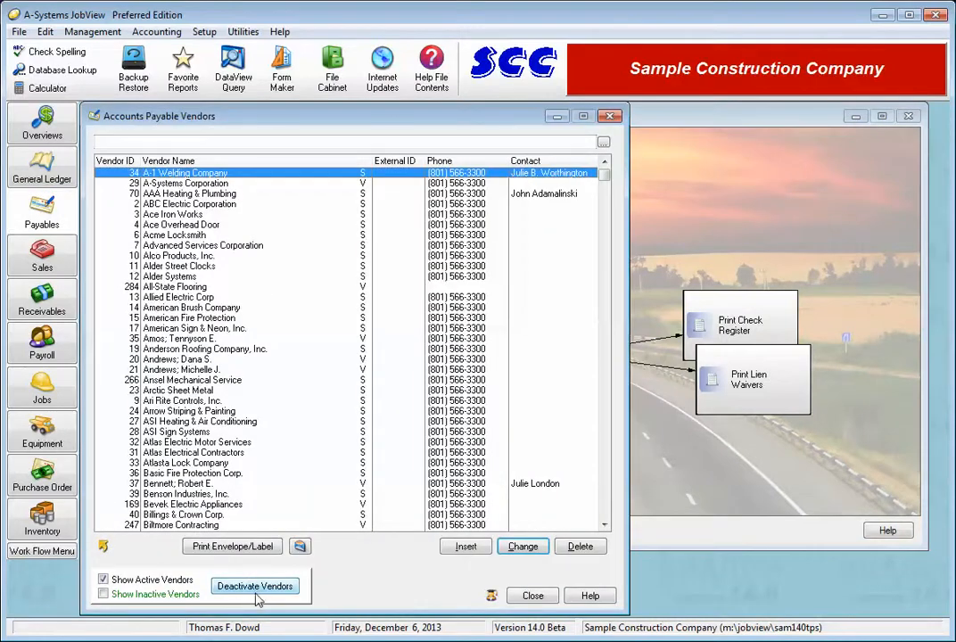
pyautogui.click(253, 589)
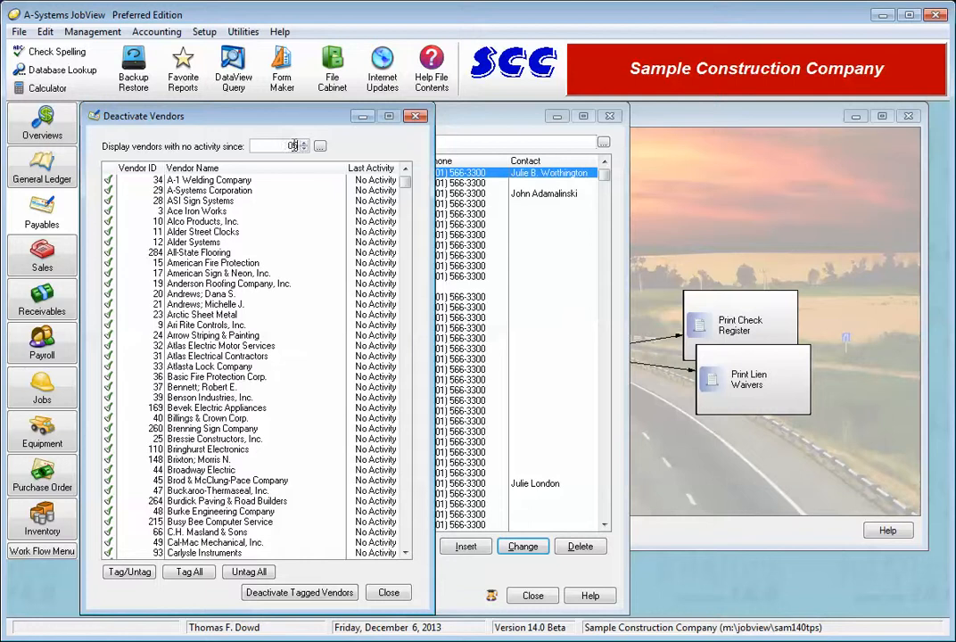
pyautogui.press('Tab')
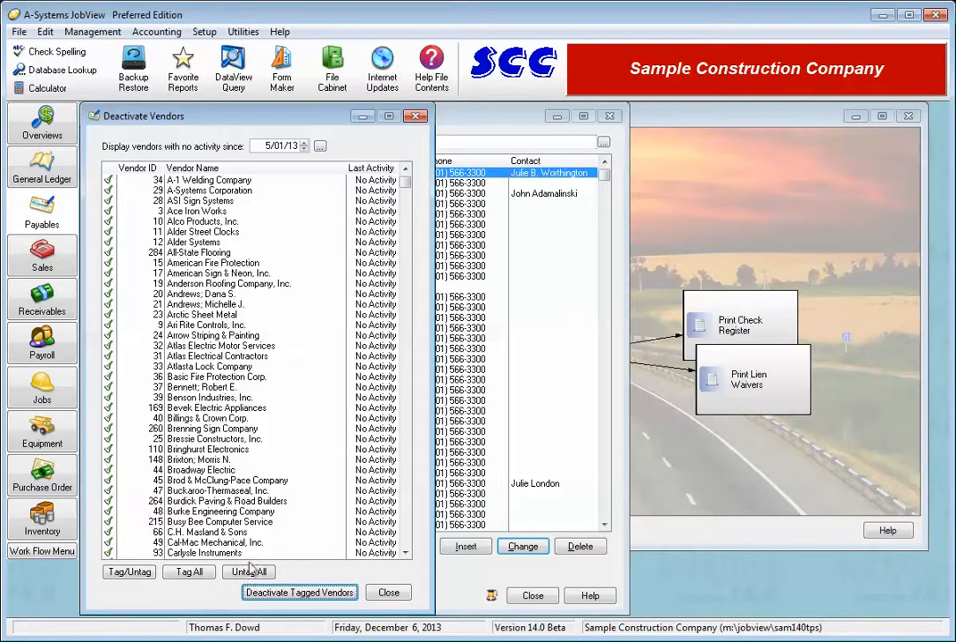
pyautogui.click(389, 595)
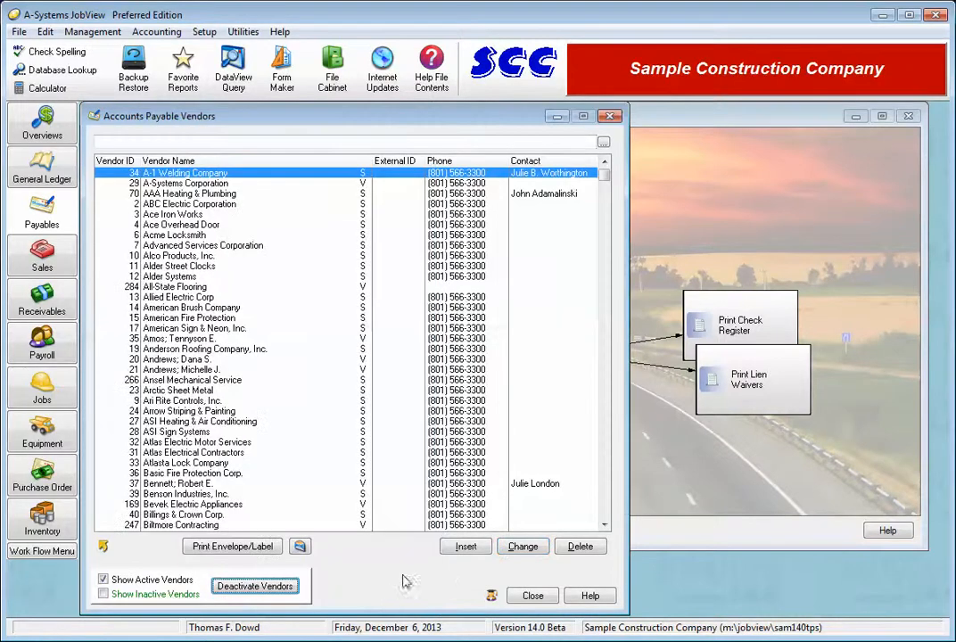
pyautogui.click(531, 595)
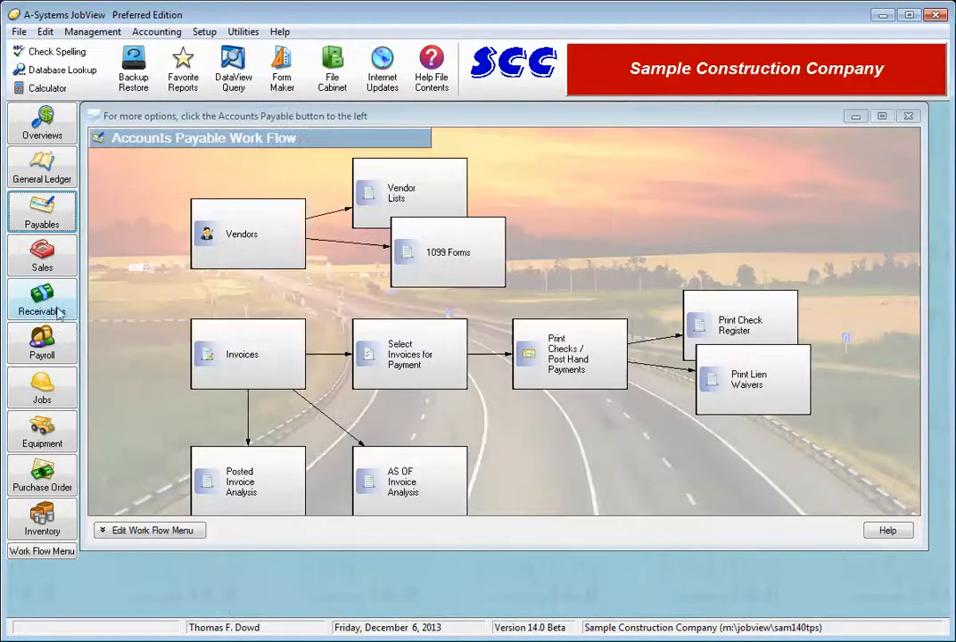
# Open the direct deposit information from the pay rates of the Payroll employee with ID 2, a laborer.
pyautogui.click(62, 341)
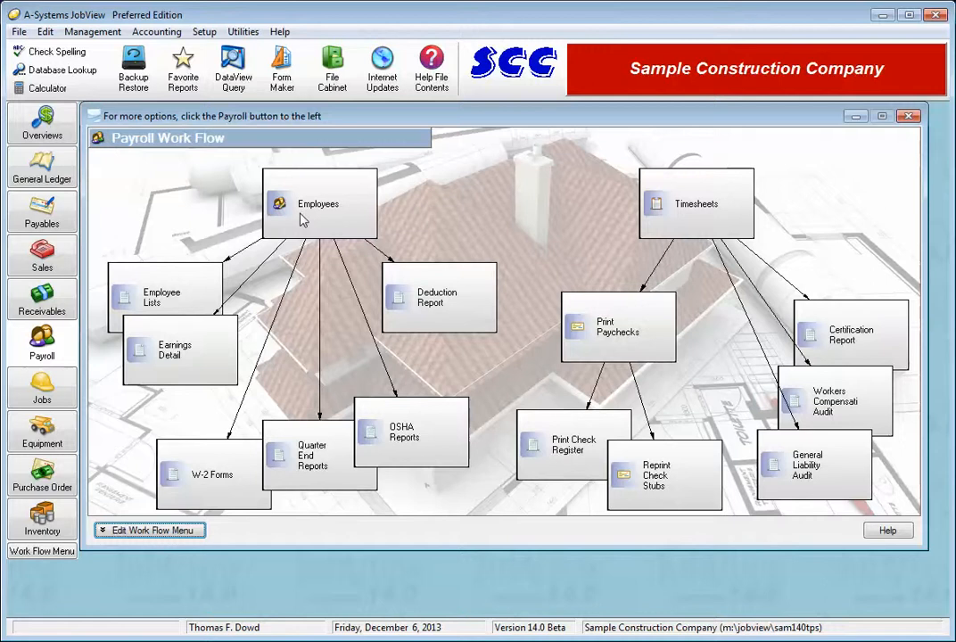
pyautogui.click(301, 220)
pyautogui.click(248, 222)
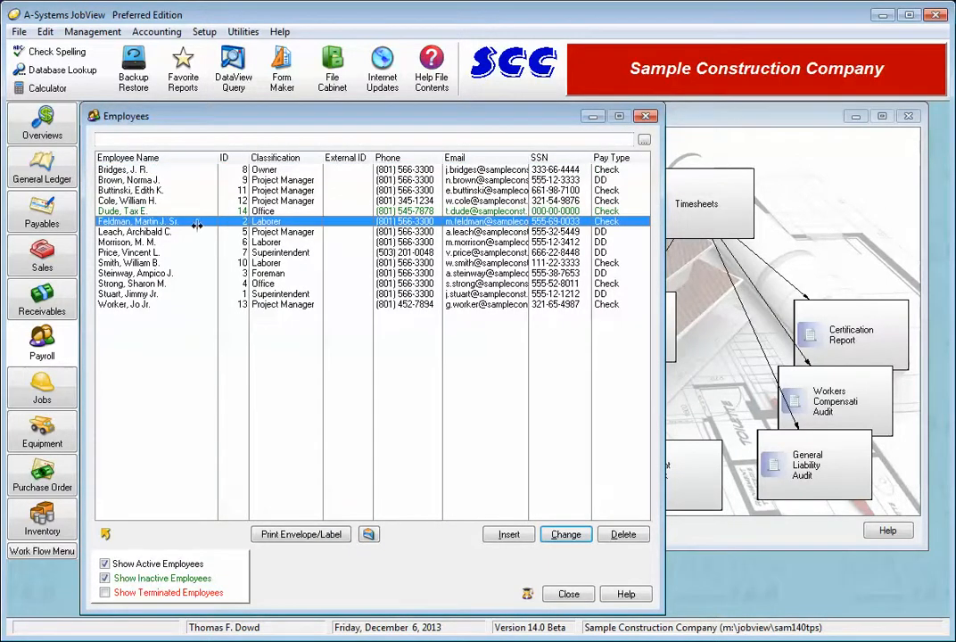
pyautogui.doubleClick(195, 222)
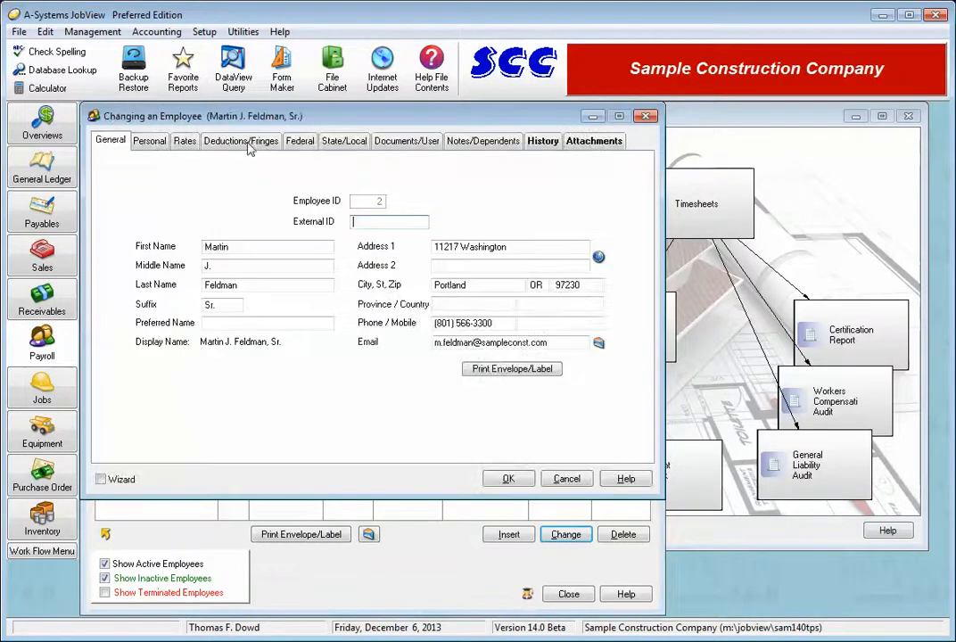
pyautogui.click(243, 143)
pyautogui.click(183, 143)
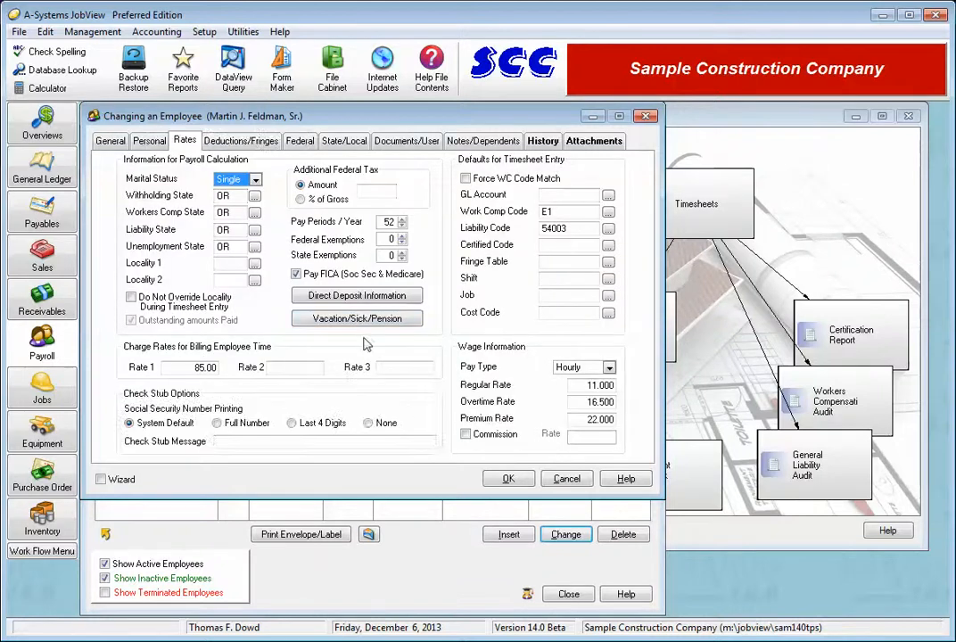
pyautogui.click(320, 295)
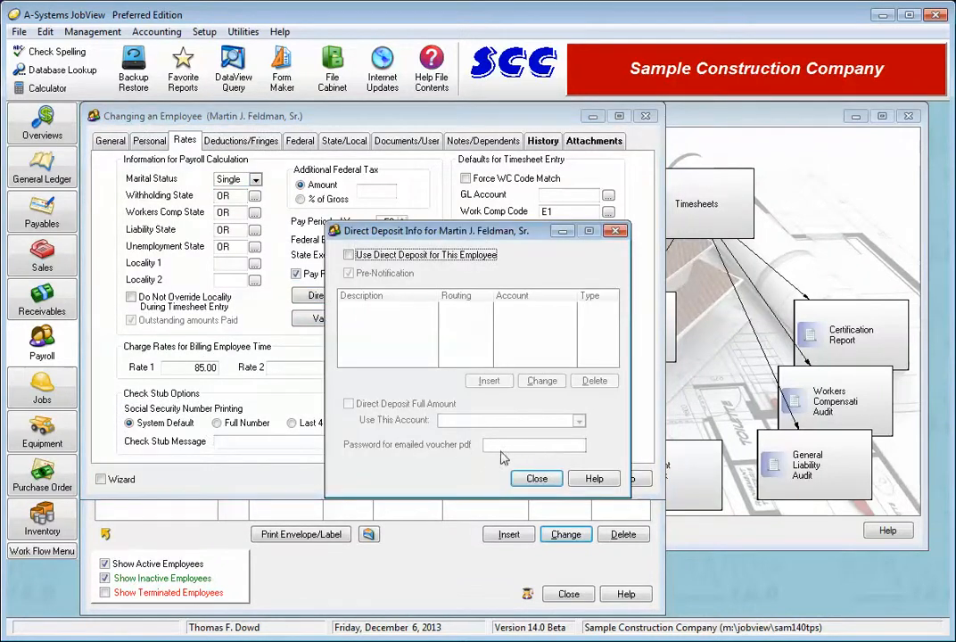
# Enable direct deposit for this employee, enter the emailed voucher PDF password, cancel the employee changes and close the employee list.
pyautogui.click(450, 255)
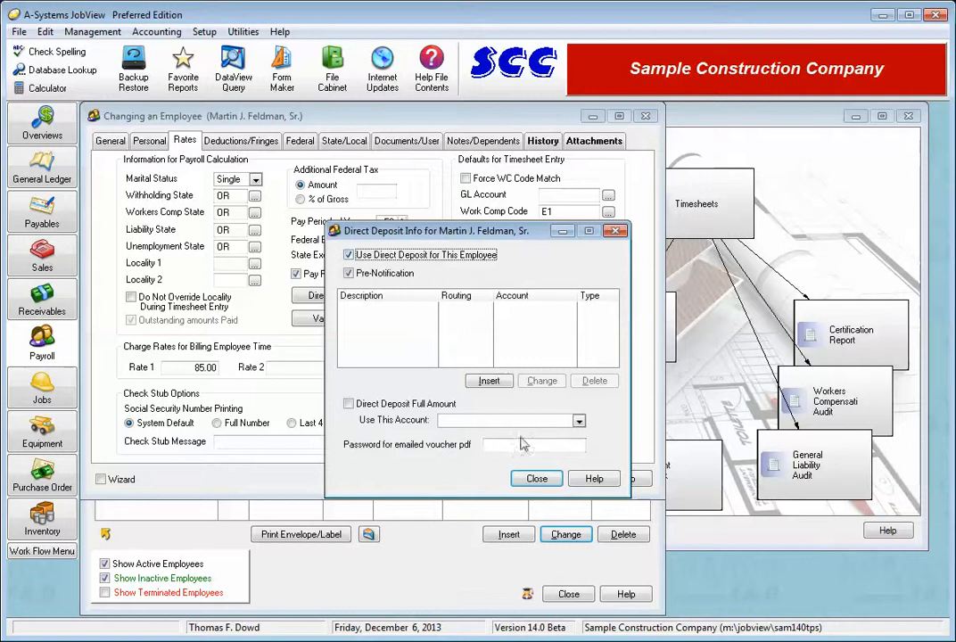
pyautogui.click(519, 446)
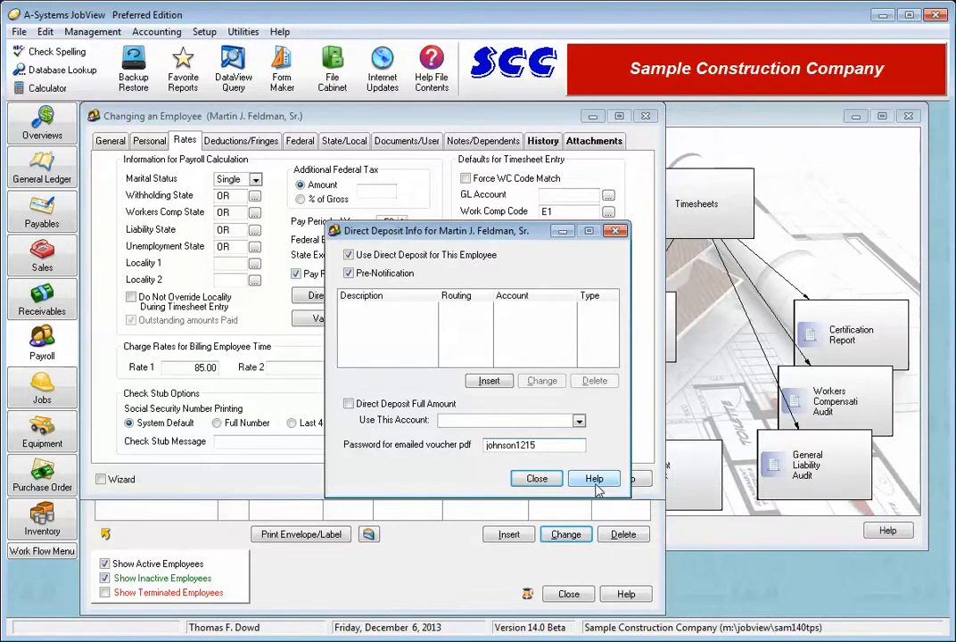
pyautogui.click(535, 479)
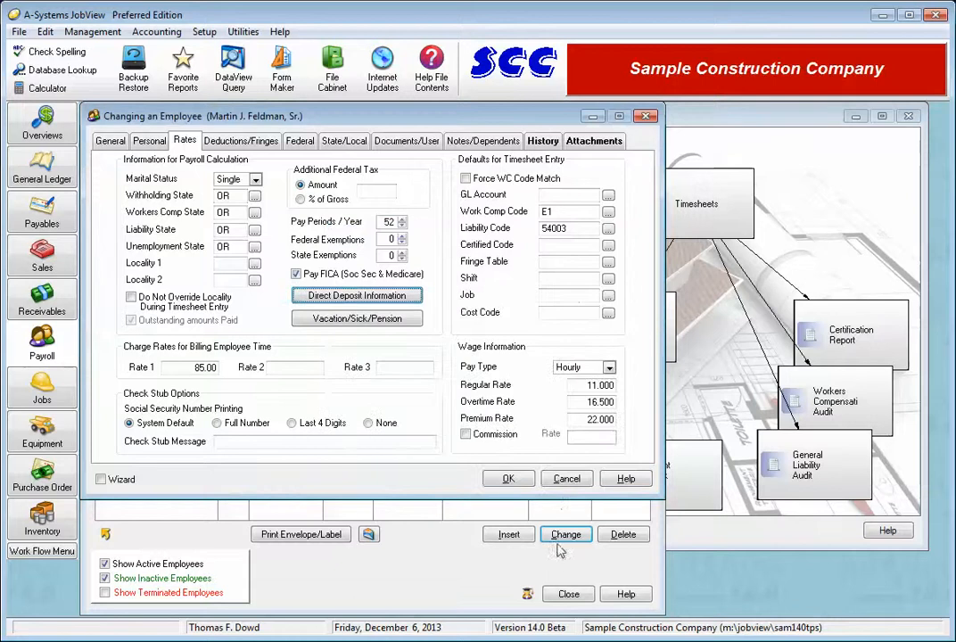
pyautogui.click(566, 480)
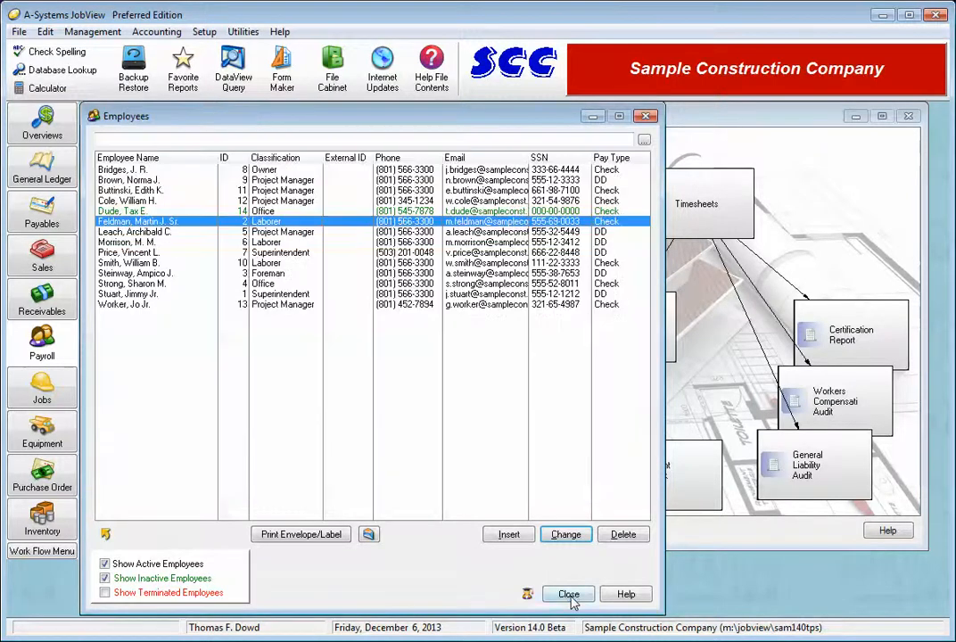
pyautogui.click(569, 595)
# Set the aging range of the Accounts Receivable customer statements *Standard Report to All Past Due Invoices, save it and close the report list.
pyautogui.click(56, 310)
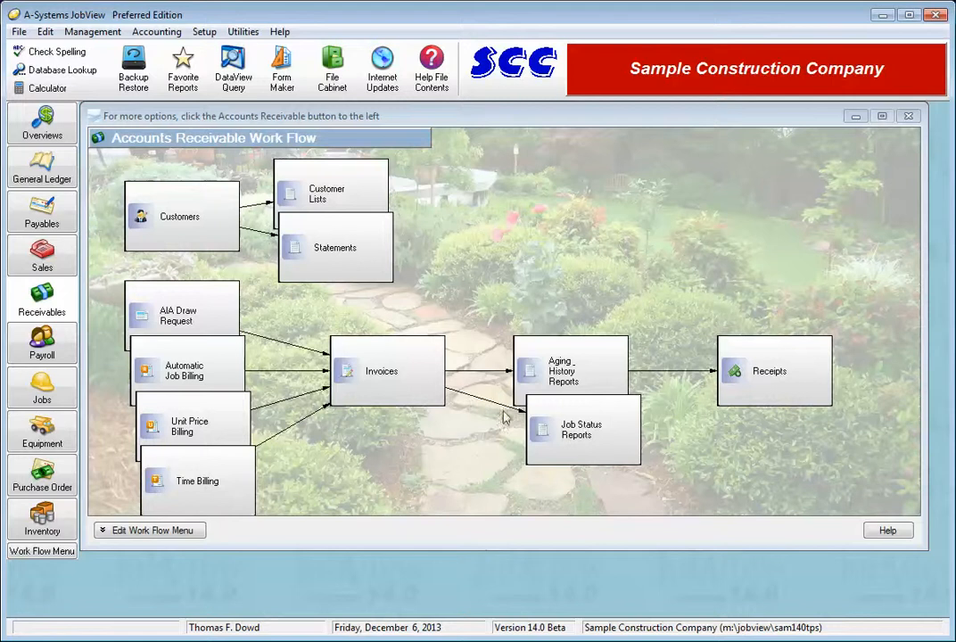
pyautogui.click(355, 273)
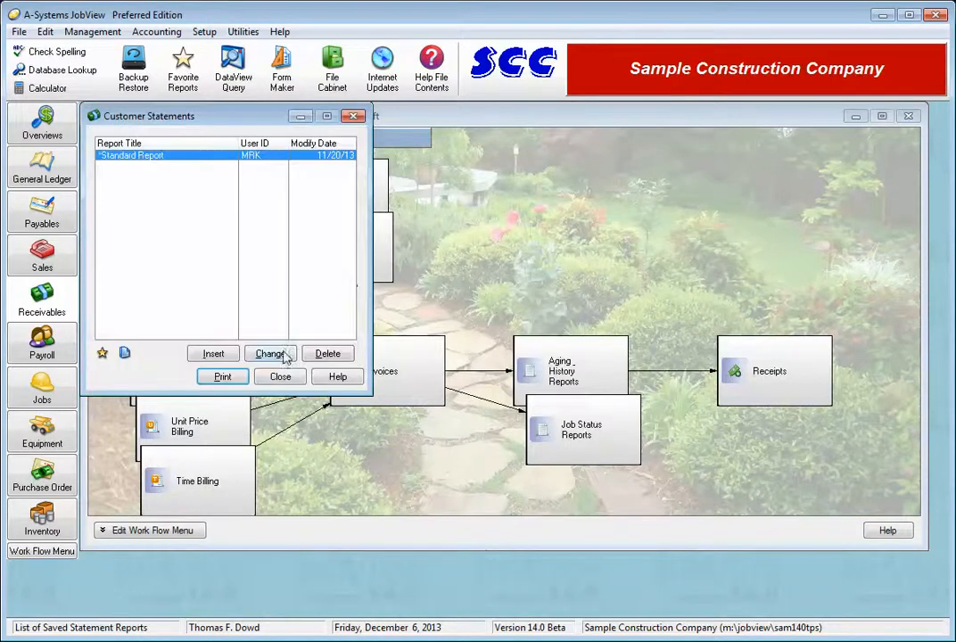
pyautogui.click(270, 354)
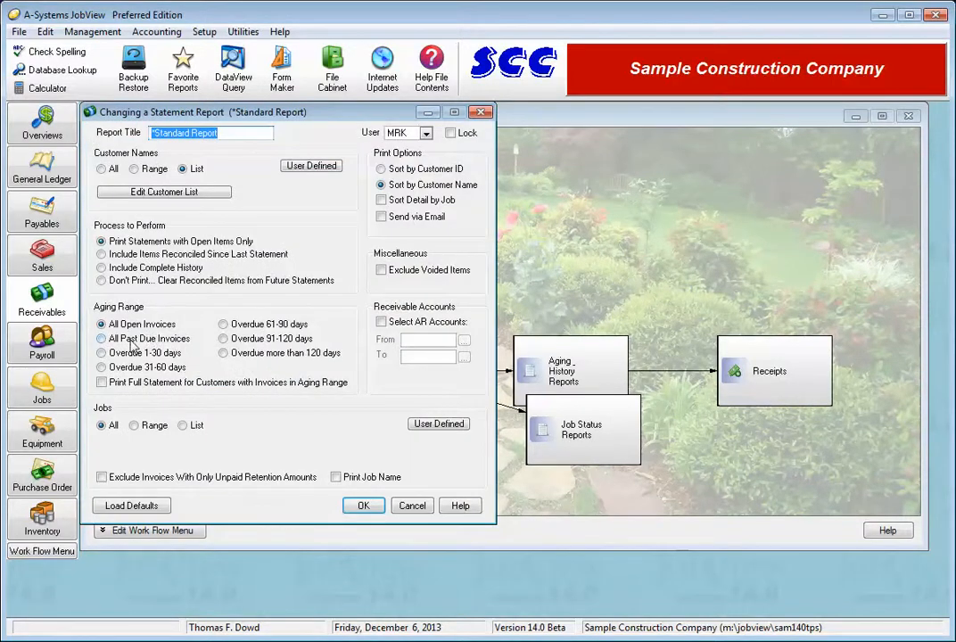
pyautogui.click(131, 341)
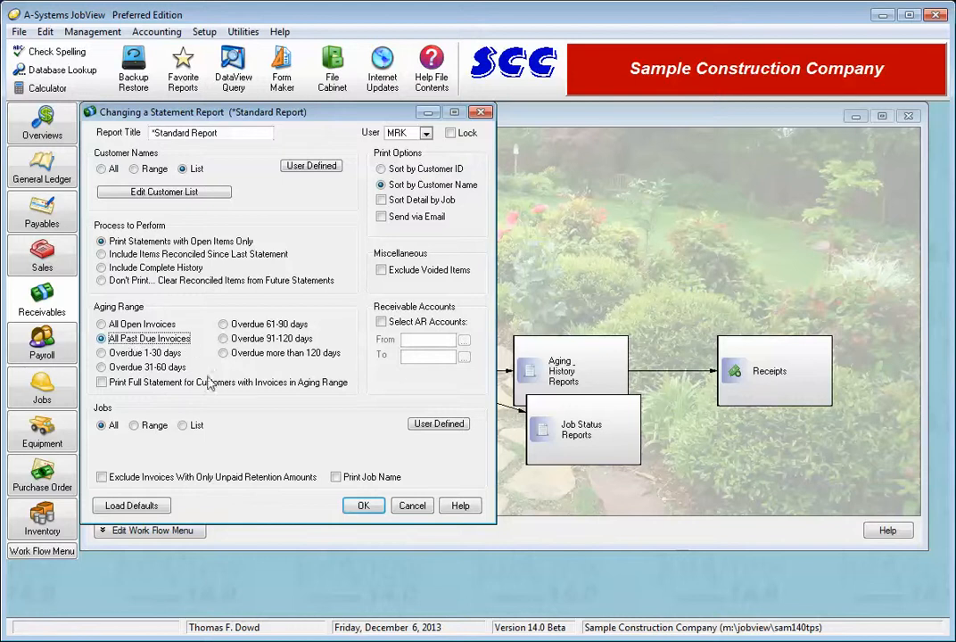
pyautogui.click(365, 505)
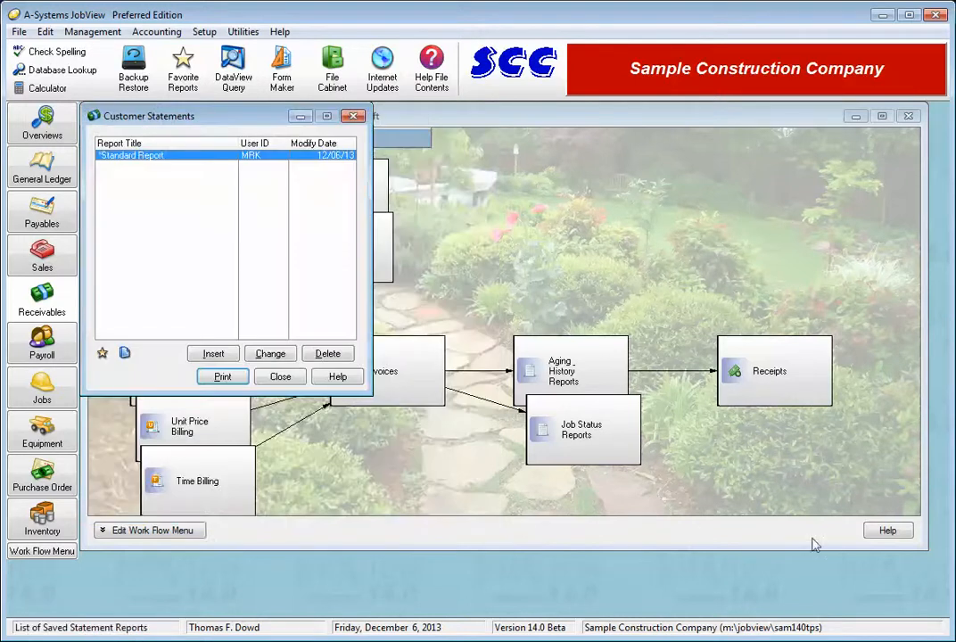
pyautogui.click(265, 381)
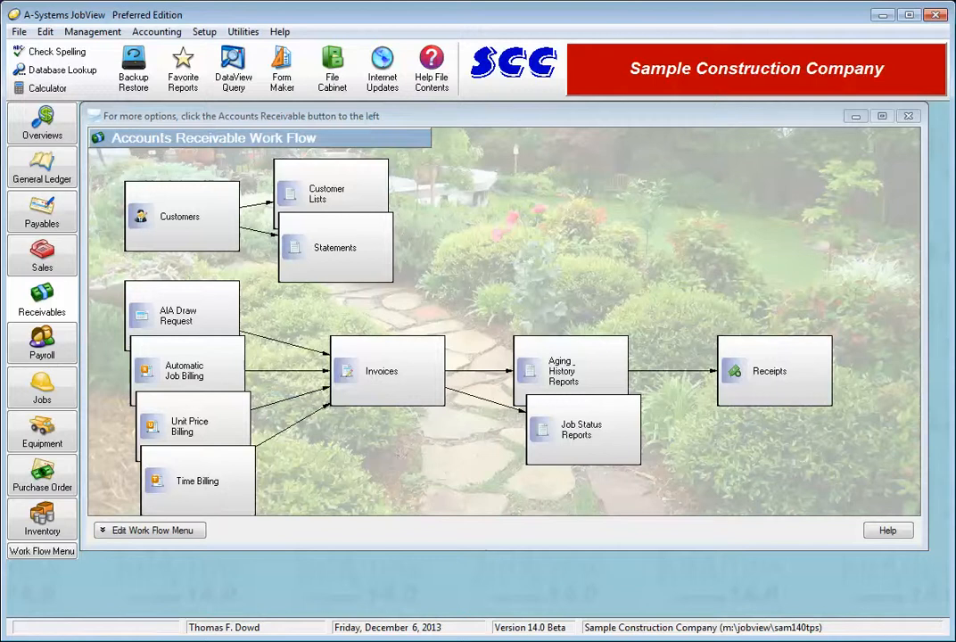